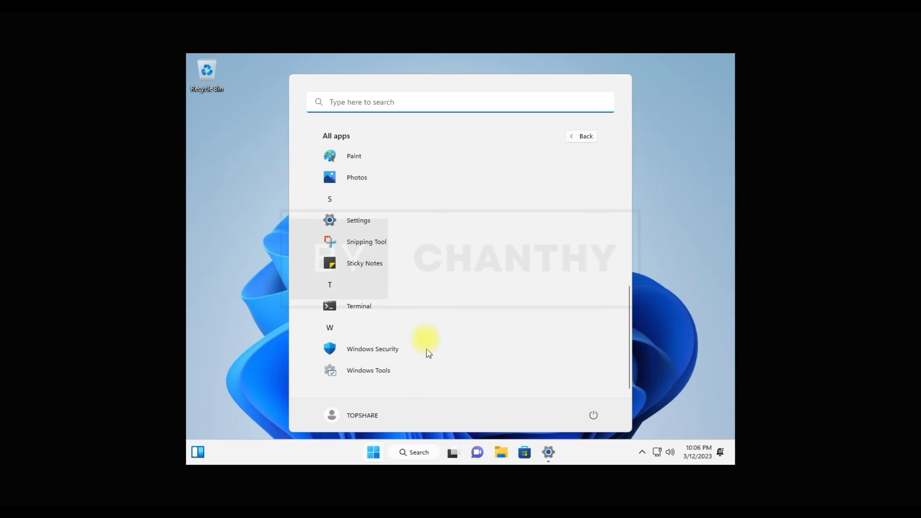
Scroll through All apps, expand the Accessibility folder, then go back to pinned apps.
{"action": "scroll", "coordinate": [422, 319], "scroll_direction": "up", "scroll_amount": 3}
{"action": "scroll", "coordinate": [422, 319], "scroll_direction": "up", "scroll_amount": 3}
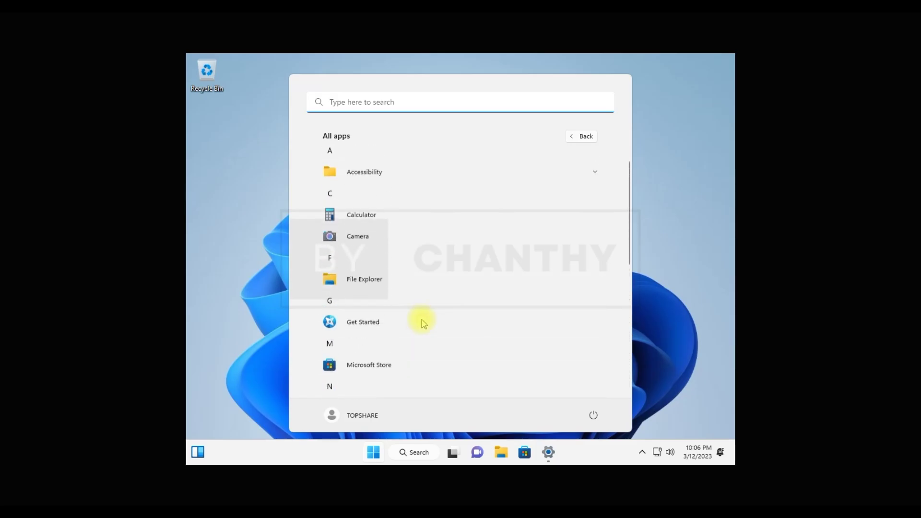
{"action": "left_click", "coordinate": [421, 174]}
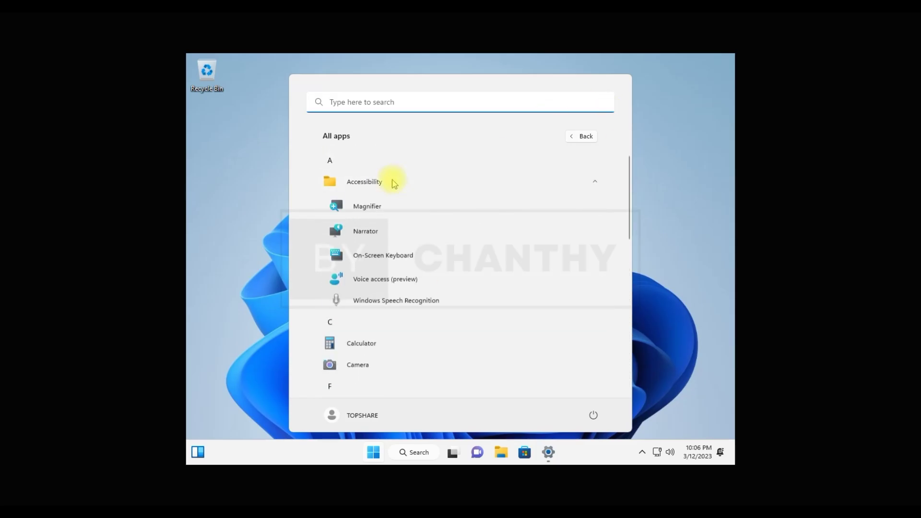
{"action": "scroll", "coordinate": [441, 321], "scroll_direction": "down", "scroll_amount": 1}
{"action": "scroll", "coordinate": [441, 322], "scroll_direction": "down", "scroll_amount": 4}
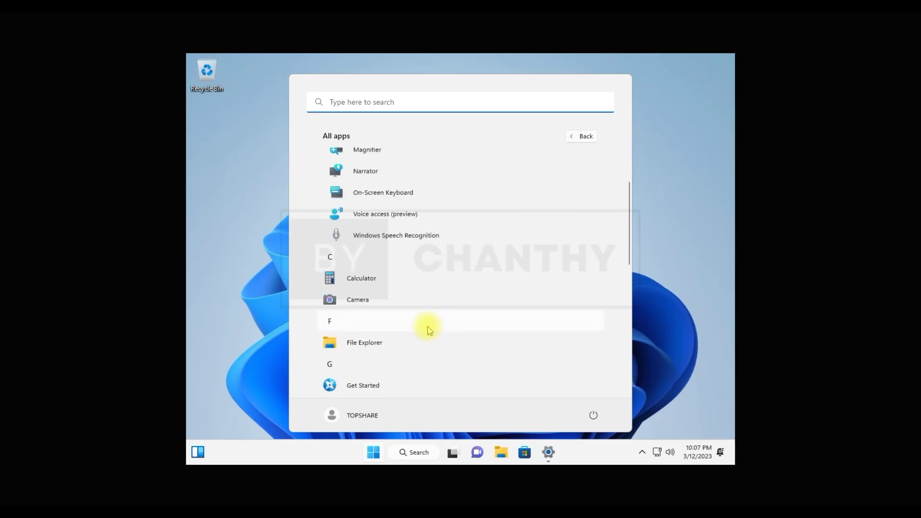
{"action": "scroll", "coordinate": [396, 316], "scroll_direction": "down", "scroll_amount": 4}
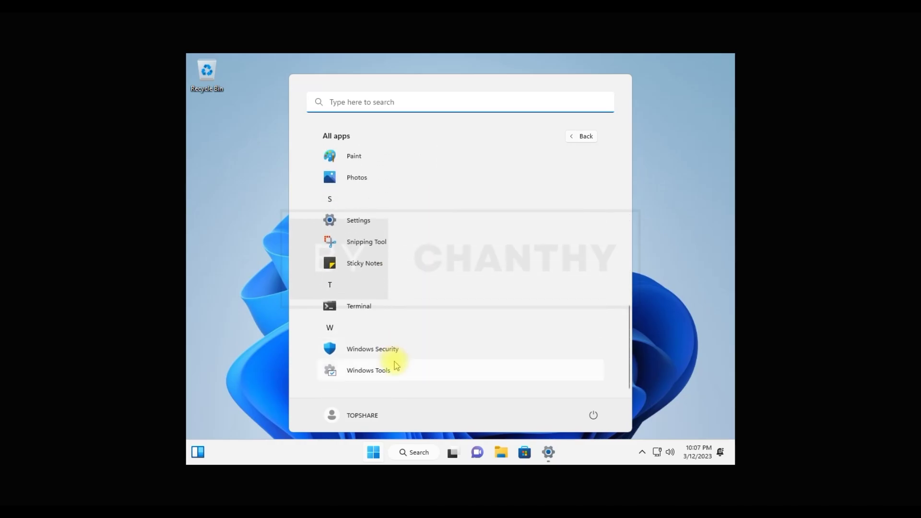
{"action": "left_click", "coordinate": [582, 137]}
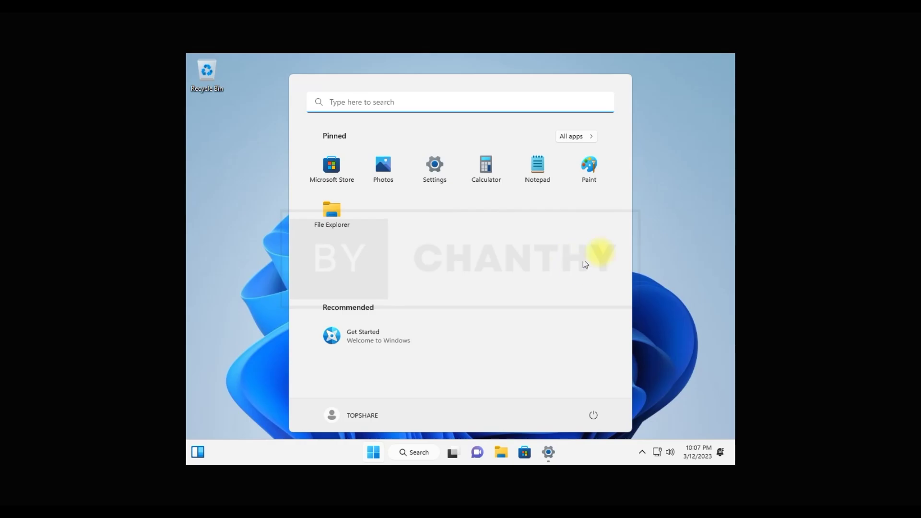
Close the Start menu and open File Explorer maximized.
{"action": "left_click", "coordinate": [689, 309]}
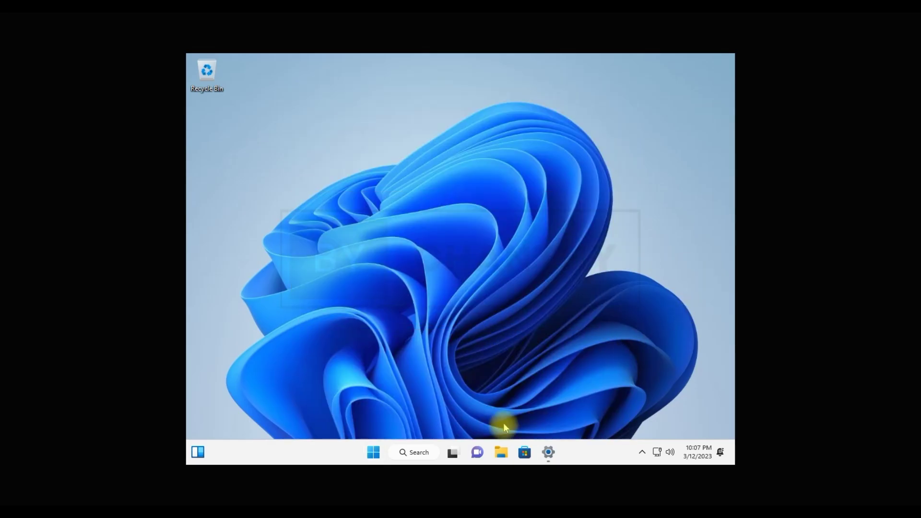
{"action": "left_click", "coordinate": [497, 459]}
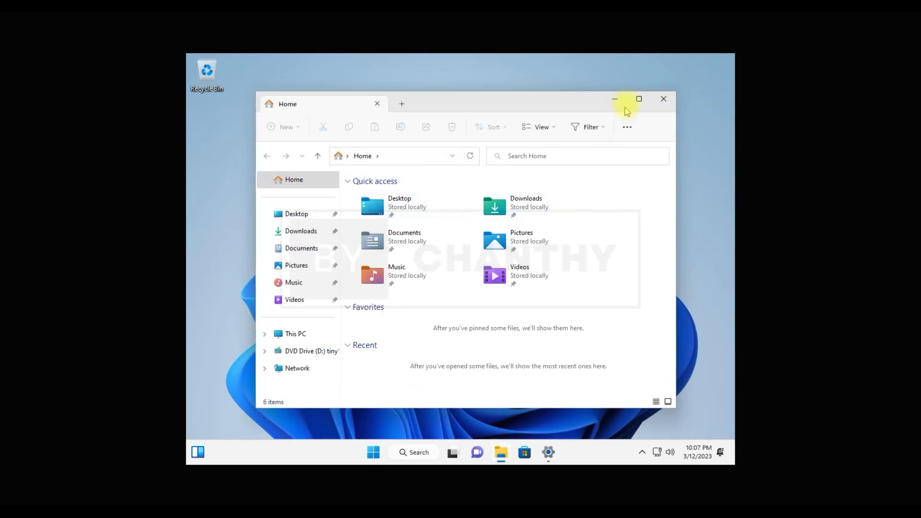
{"action": "left_click", "coordinate": [638, 104]}
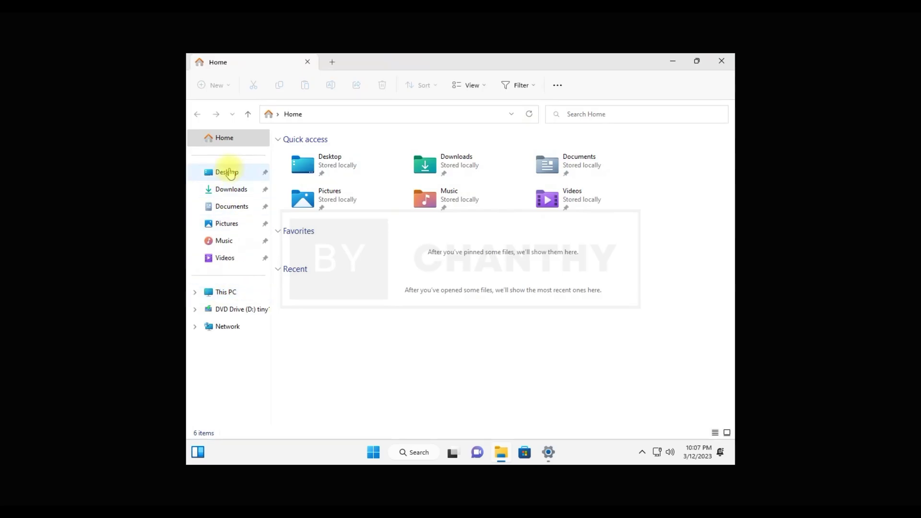
Check the Desktop, Downloads, Documents, Pictures, Music and Videos folders.
{"action": "left_click", "coordinate": [227, 171]}
{"action": "left_click", "coordinate": [234, 193]}
{"action": "left_click", "coordinate": [233, 207]}
{"action": "left_click", "coordinate": [232, 225]}
{"action": "left_click", "coordinate": [233, 247]}
{"action": "left_click", "coordinate": [231, 259]}
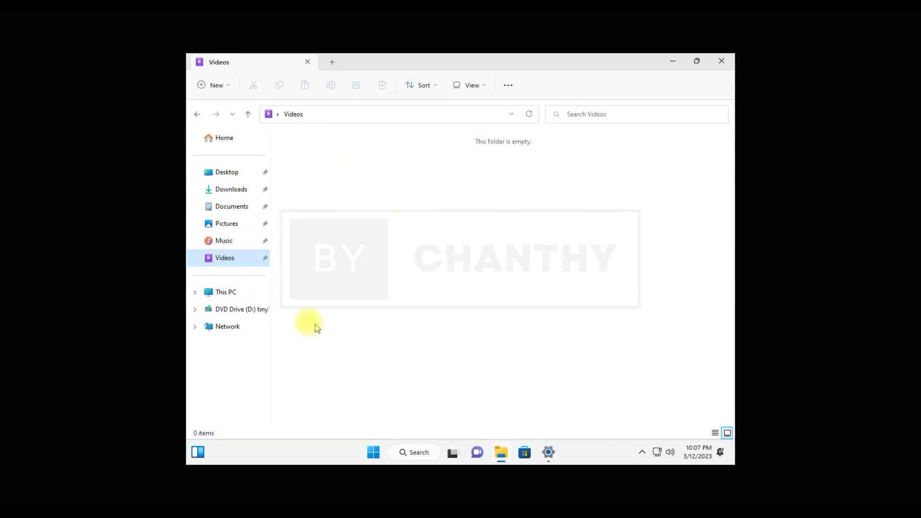
View This PC, DVD Drive (D:) tiny11 and Network, dismiss the error, and close Explorer.
{"action": "left_click", "coordinate": [232, 294]}
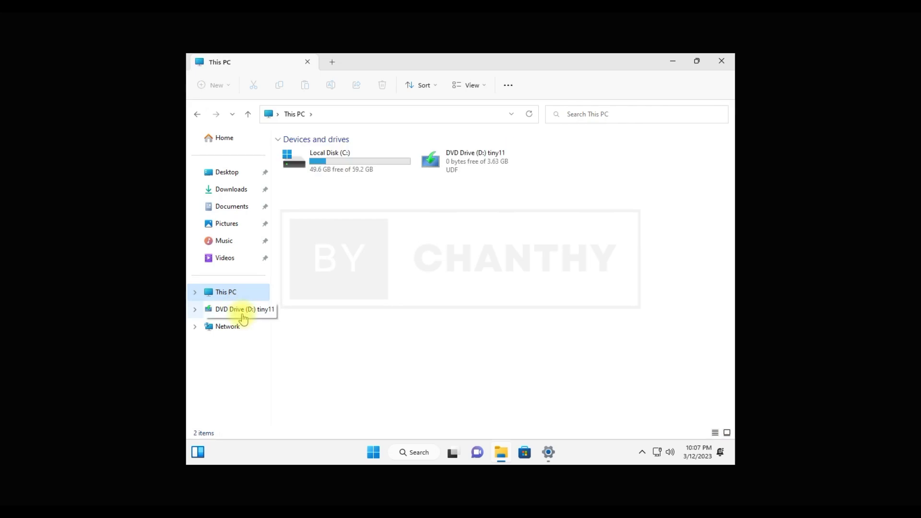
{"action": "left_click", "coordinate": [242, 311]}
{"action": "left_click", "coordinate": [234, 330]}
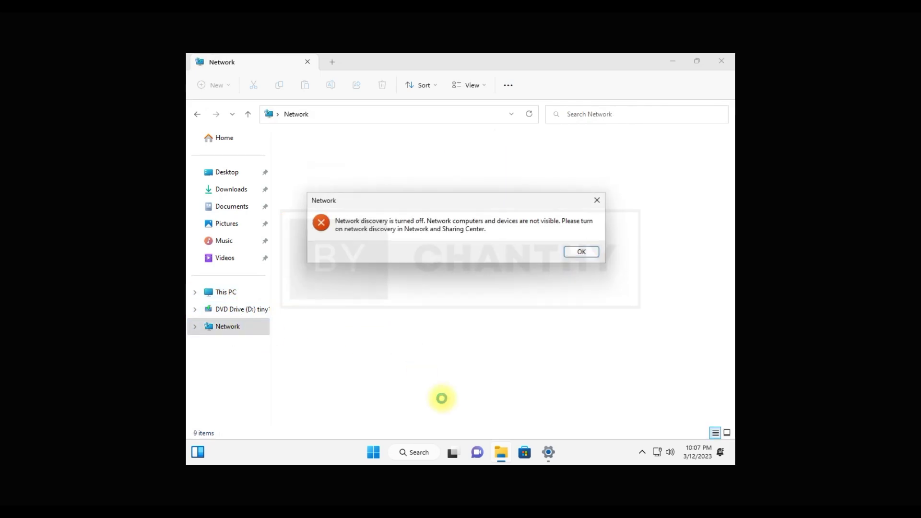
{"action": "left_click", "coordinate": [581, 252]}
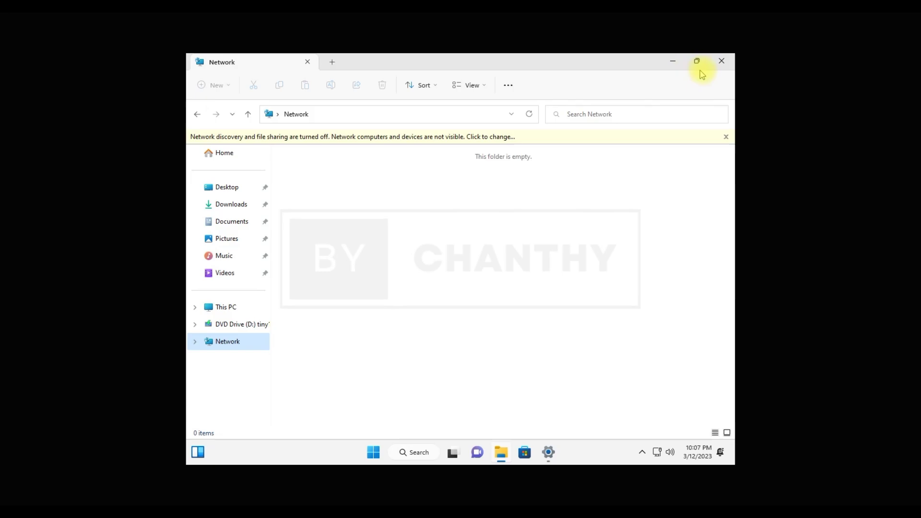
{"action": "left_click", "coordinate": [722, 61]}
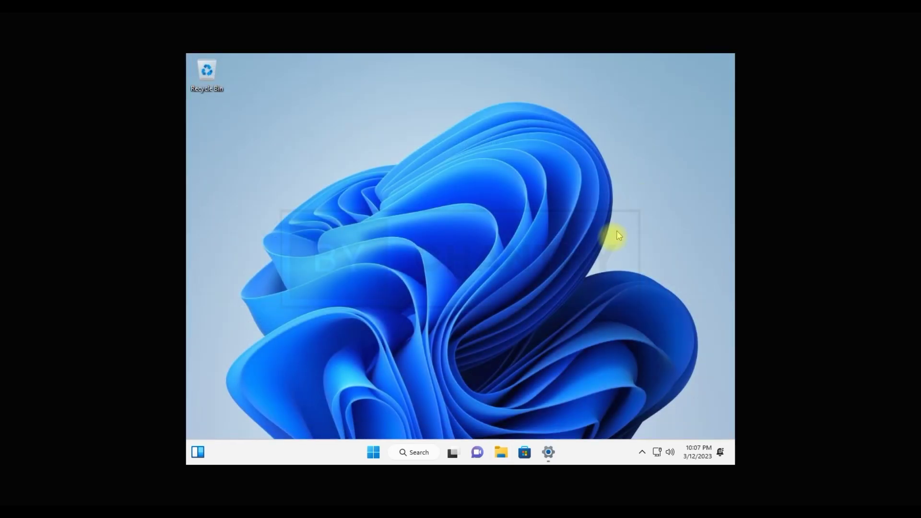
Open Microsoft Store maximized and visit its Apps, Gaming and Movies & TV pages.
{"action": "left_click", "coordinate": [547, 453]}
{"action": "left_click", "coordinate": [524, 454]}
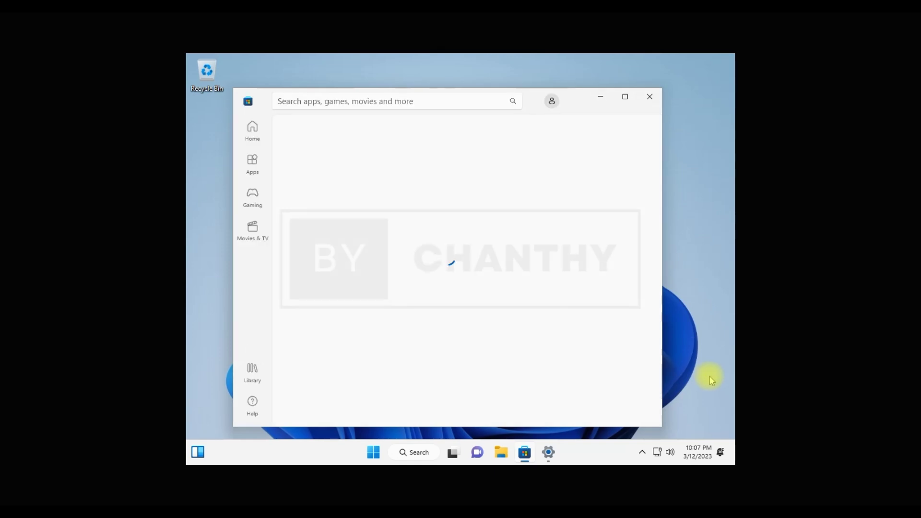
{"action": "left_click", "coordinate": [624, 96]}
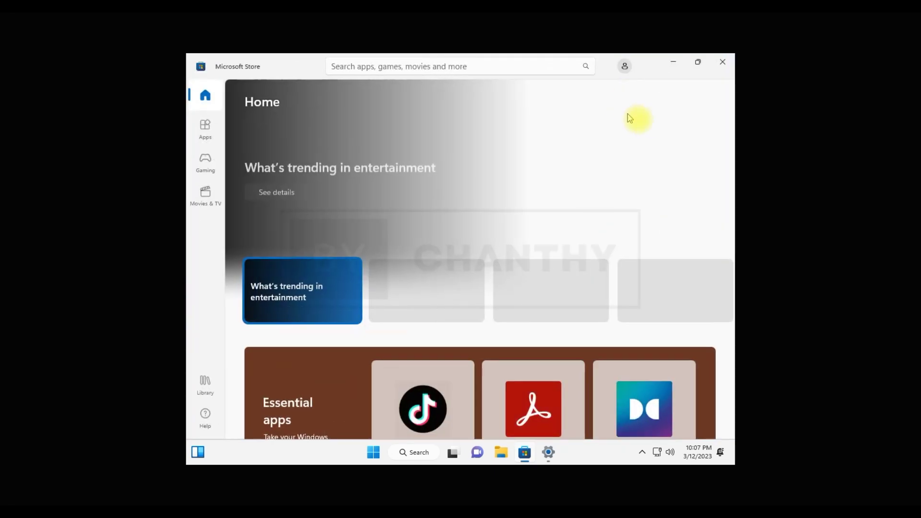
{"action": "left_click", "coordinate": [205, 127]}
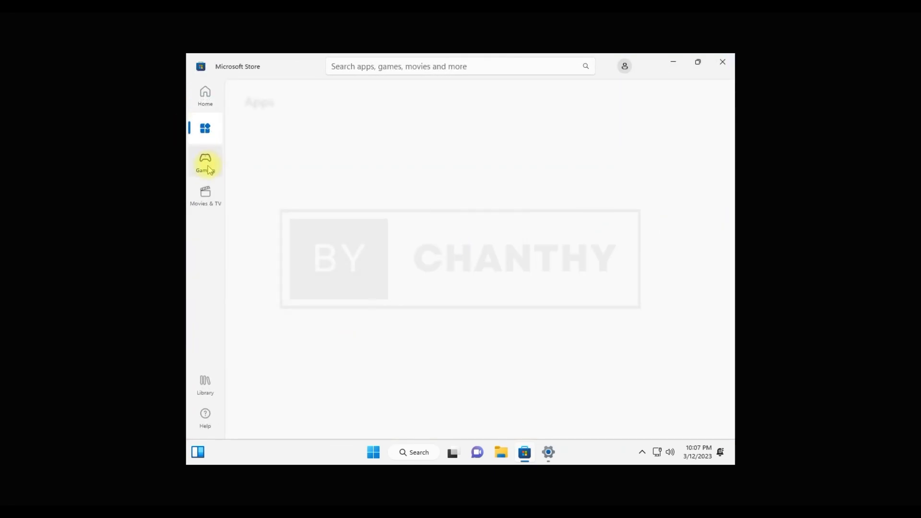
{"action": "left_click", "coordinate": [207, 168]}
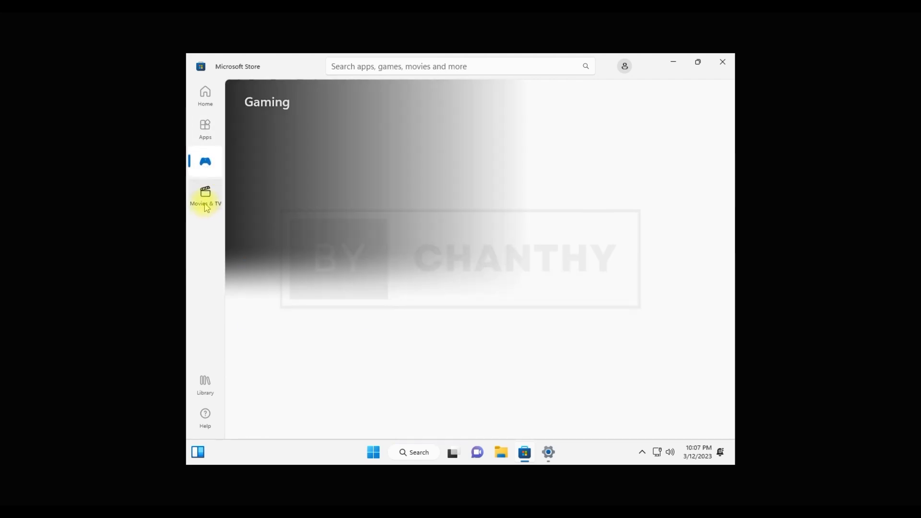
{"action": "left_click", "coordinate": [206, 201]}
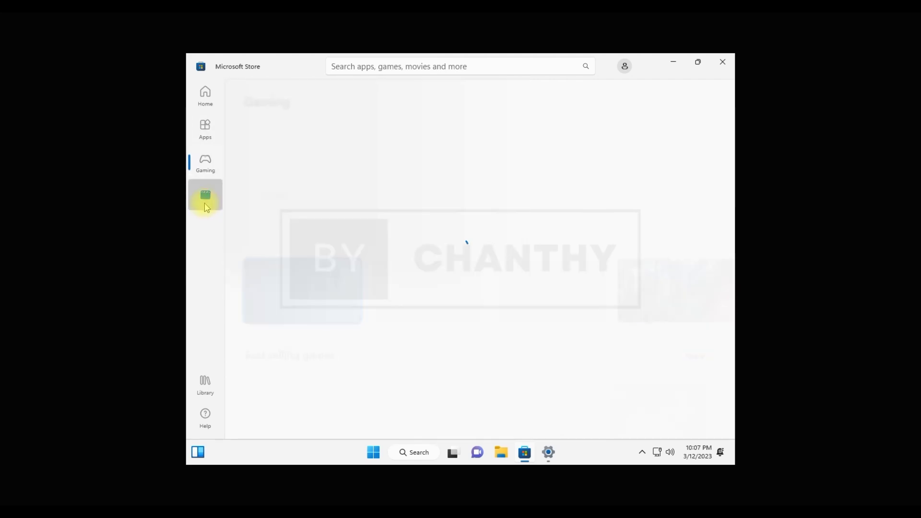
Scroll the Library of installed apps, then close the Store.
{"action": "left_click", "coordinate": [209, 398]}
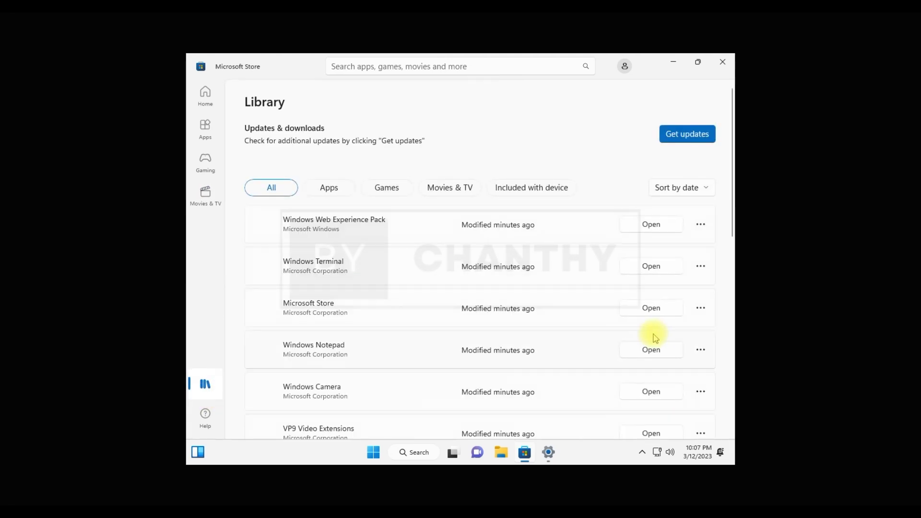
{"action": "scroll", "coordinate": [655, 338], "scroll_direction": "down", "scroll_amount": 10}
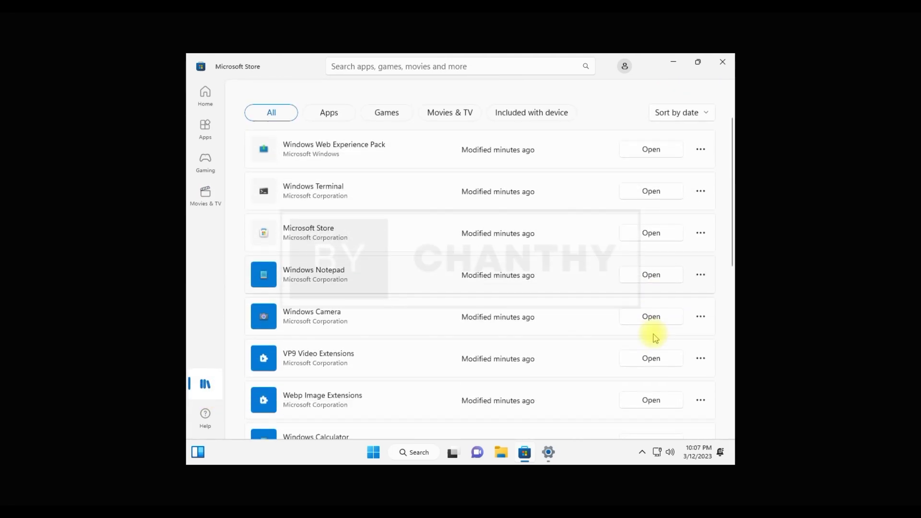
{"action": "scroll", "coordinate": [656, 338], "scroll_direction": "up", "scroll_amount": 10}
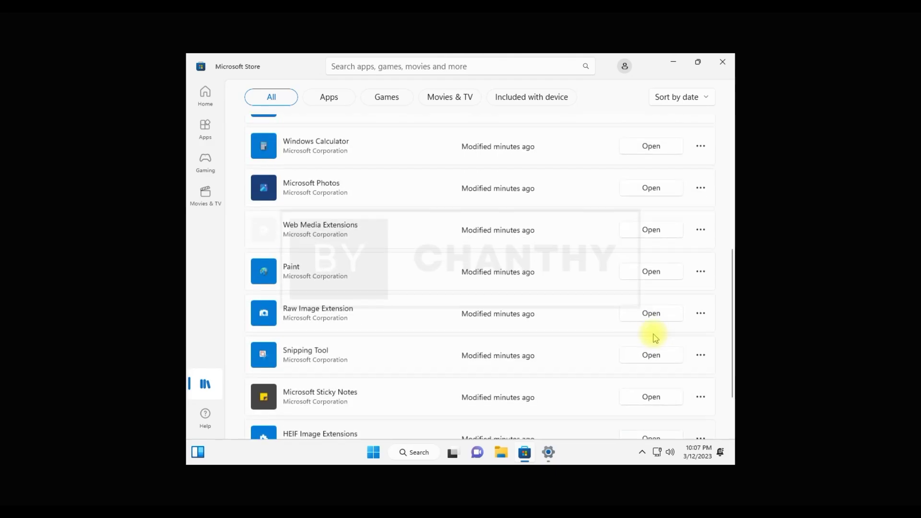
{"action": "left_click", "coordinate": [723, 63]}
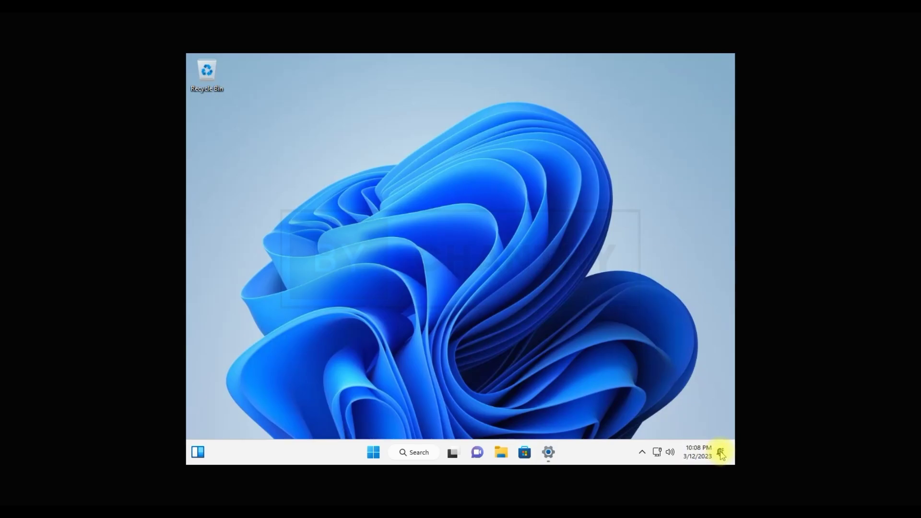
Check the notifications and calendar panel, quick settings and hidden tray apps.
{"action": "left_click", "coordinate": [721, 454]}
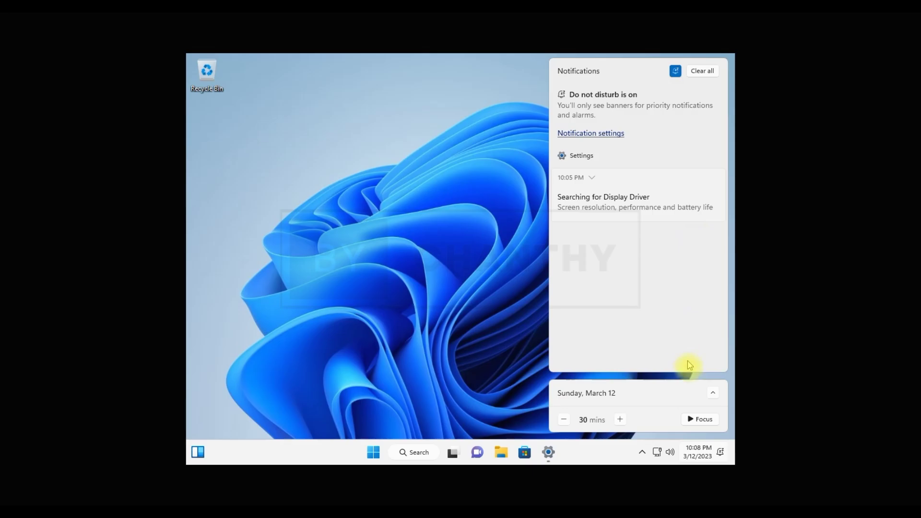
{"action": "left_click", "coordinate": [720, 452]}
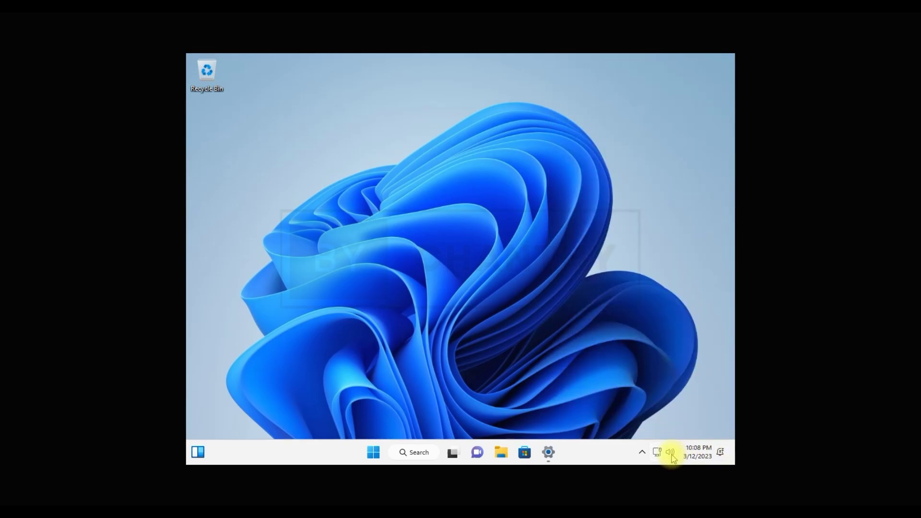
{"action": "left_click", "coordinate": [671, 454]}
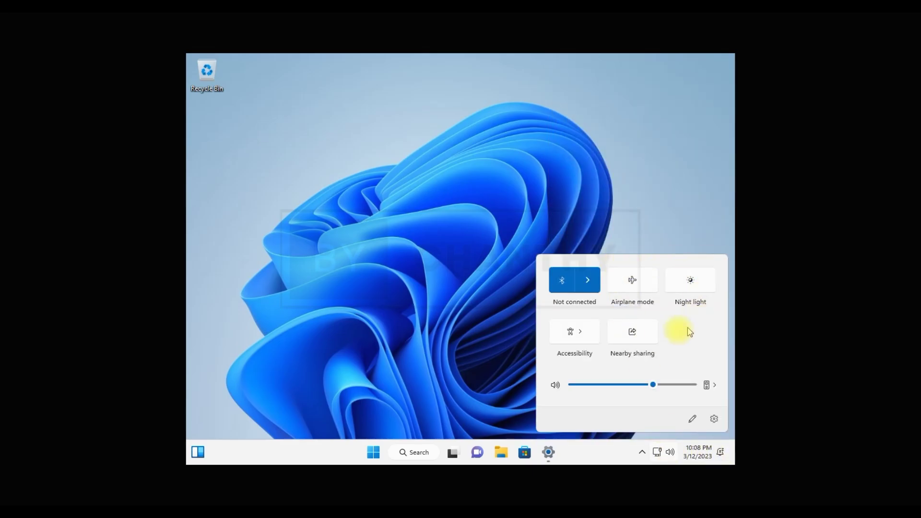
{"action": "left_click", "coordinate": [642, 454]}
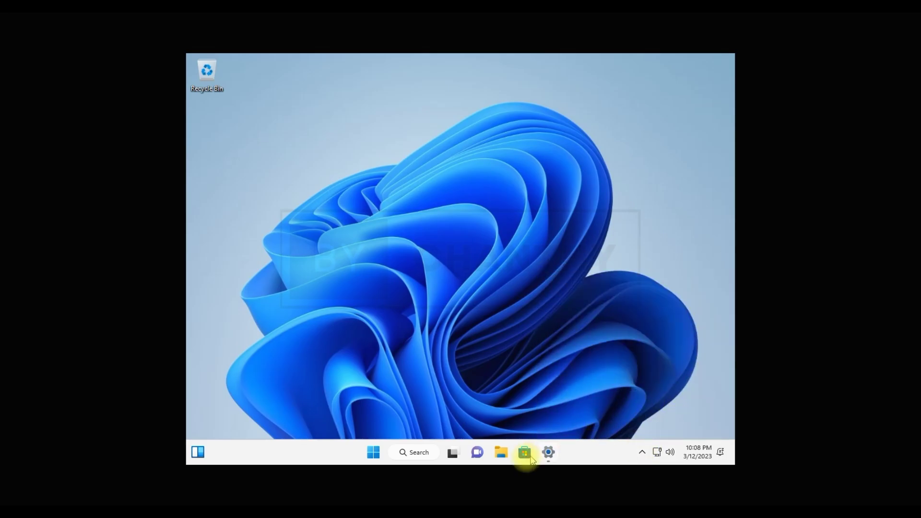
Scroll through the Windows search panel.
{"action": "left_click", "coordinate": [426, 458]}
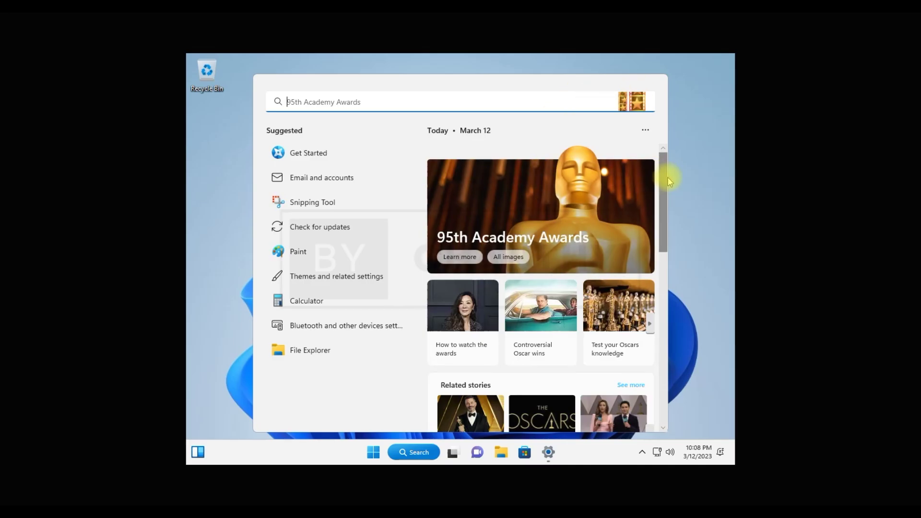
{"action": "scroll", "coordinate": [655, 276], "scroll_direction": "down", "scroll_amount": 6}
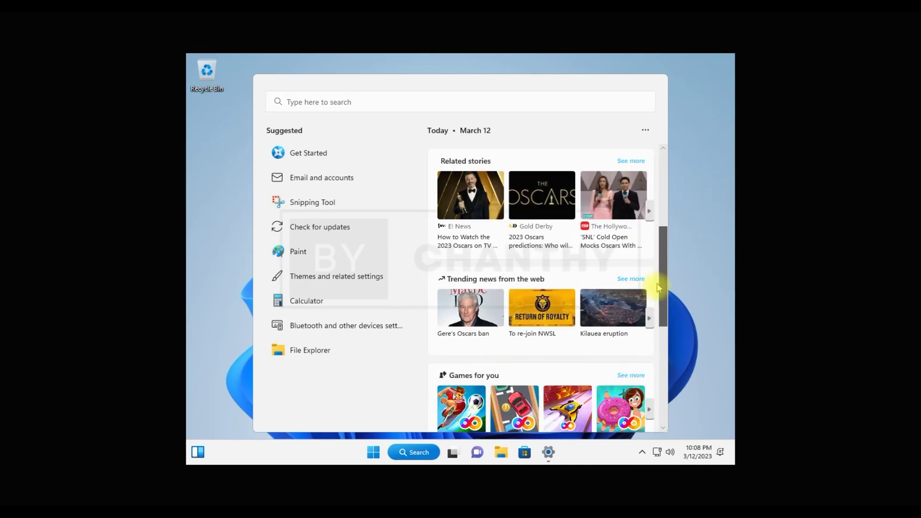
{"action": "scroll", "coordinate": [652, 347], "scroll_direction": "down", "scroll_amount": 2}
{"action": "scroll", "coordinate": [652, 346], "scroll_direction": "up", "scroll_amount": 10}
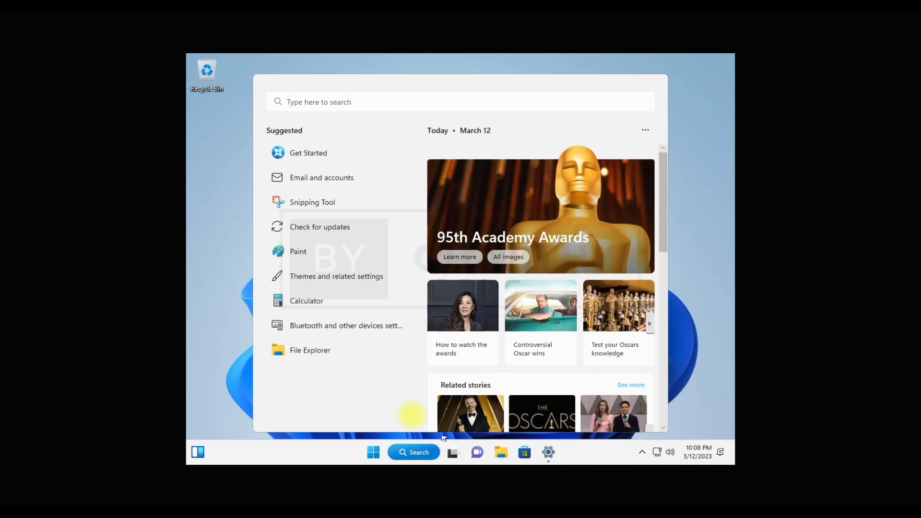
In the Start menu, glance at All apps, return to pinned apps, and launch Notepad.
{"action": "left_click", "coordinate": [372, 450]}
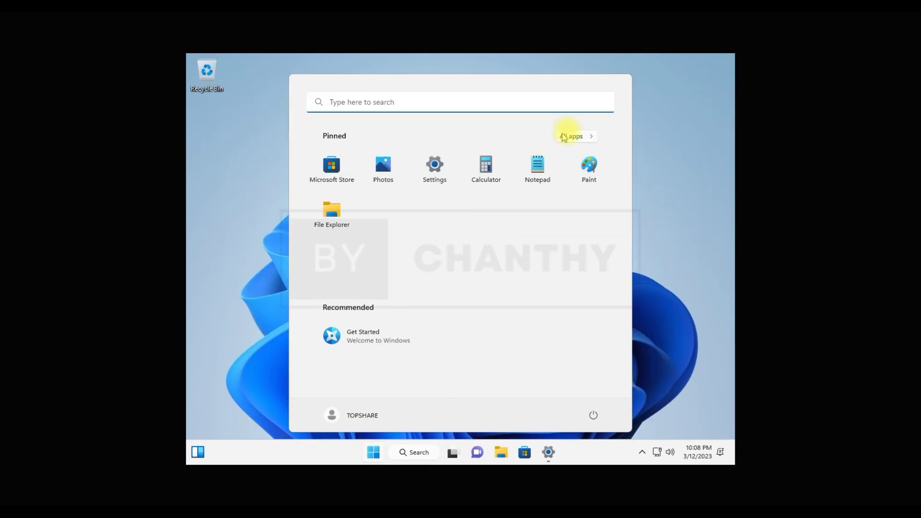
{"action": "left_click", "coordinate": [586, 139]}
{"action": "left_click", "coordinate": [583, 138]}
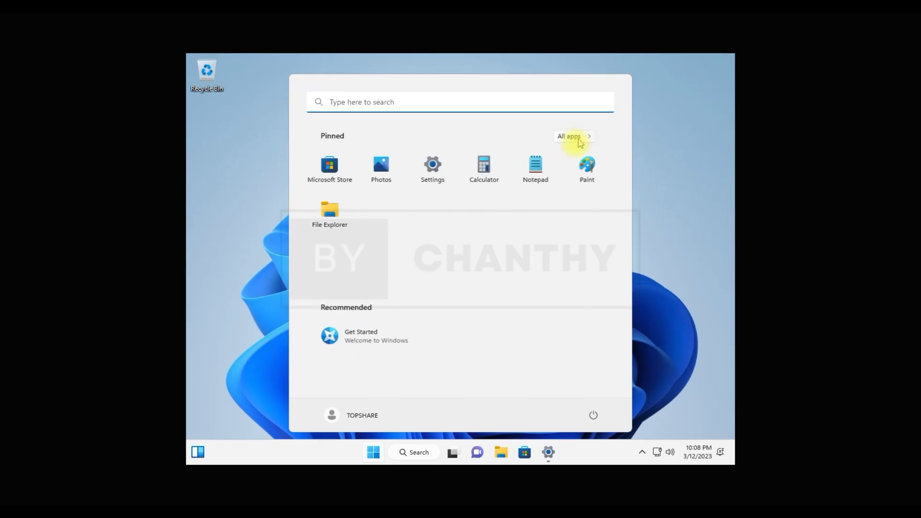
{"action": "left_click", "coordinate": [528, 166]}
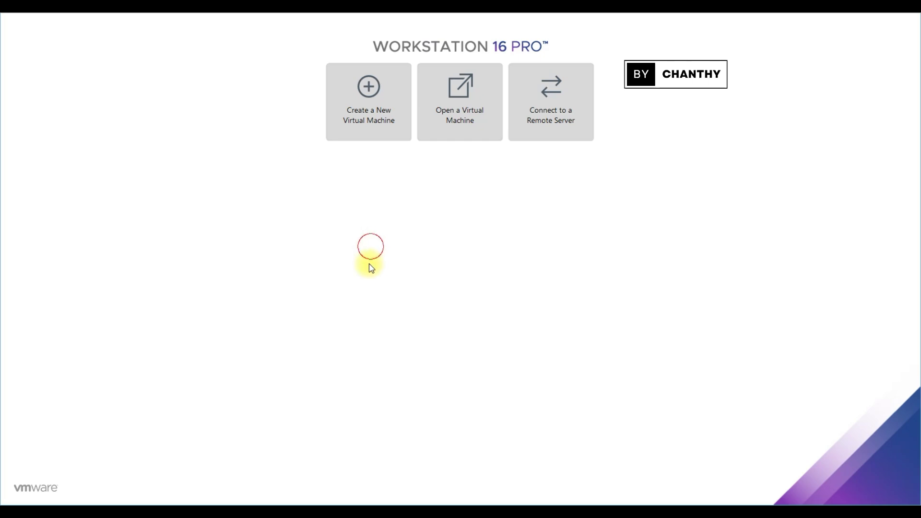
Start a Typical new virtual machine installing from the Tiny11 b2 ISO image.
{"action": "left_click", "coordinate": [349, 117]}
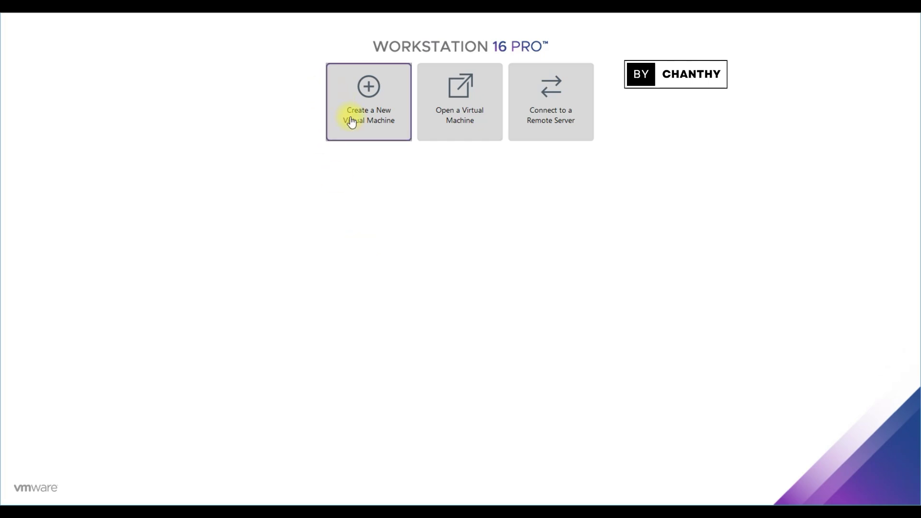
{"action": "left_click", "coordinate": [452, 341]}
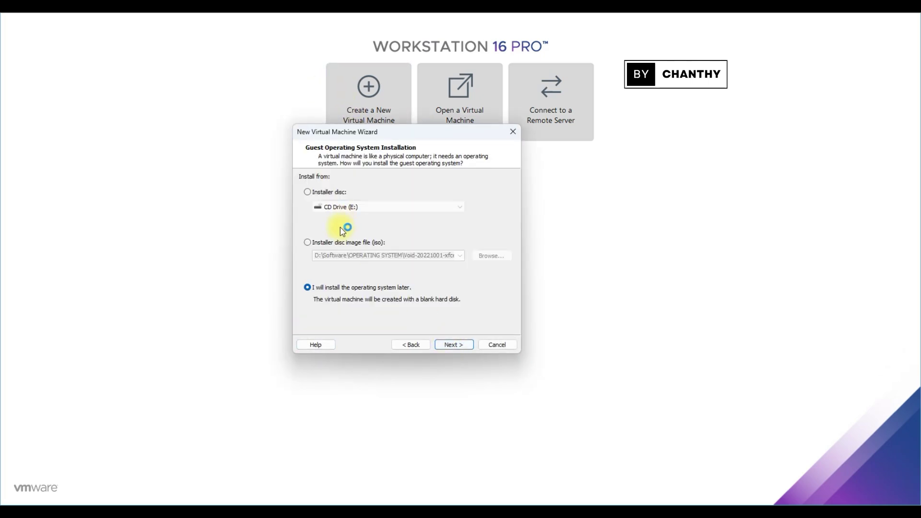
{"action": "left_click", "coordinate": [307, 242]}
{"action": "left_click", "coordinate": [503, 260]}
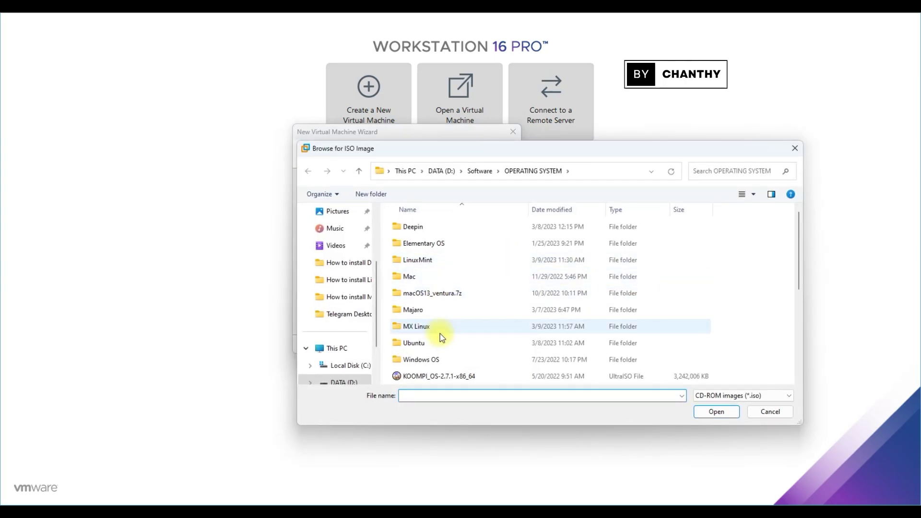
{"action": "scroll", "coordinate": [439, 331], "scroll_direction": "down", "scroll_amount": 2}
{"action": "scroll", "coordinate": [442, 337], "scroll_direction": "down", "scroll_amount": 2}
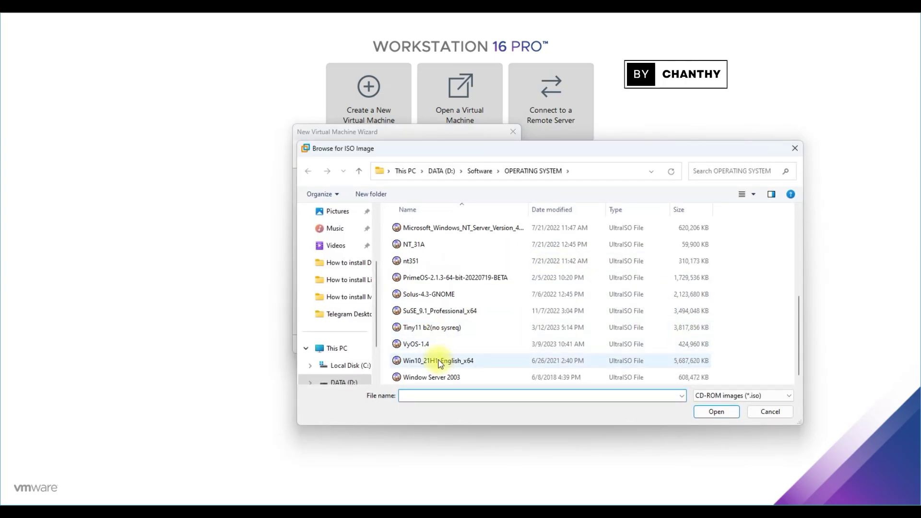
{"action": "left_click", "coordinate": [442, 331]}
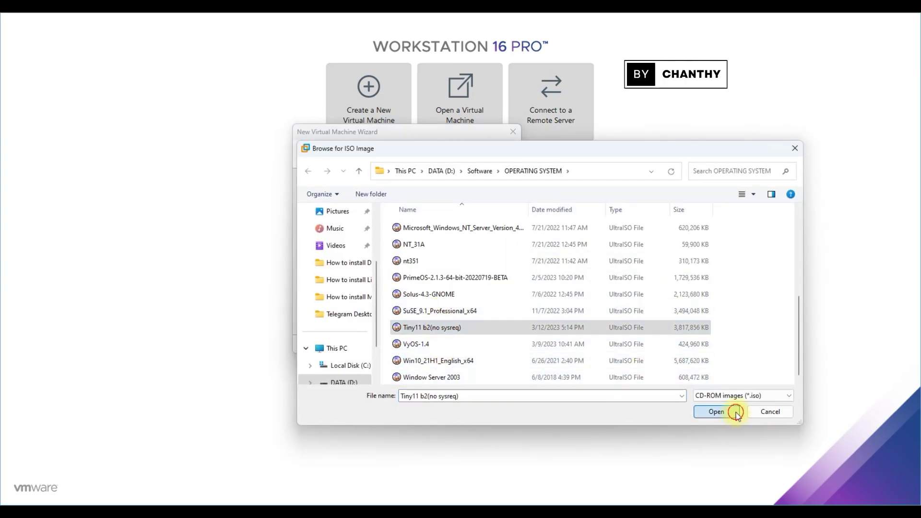
{"action": "left_click", "coordinate": [729, 411]}
Set the guest operating system to Microsoft Windows, Windows 10 x64.
{"action": "left_click", "coordinate": [467, 346]}
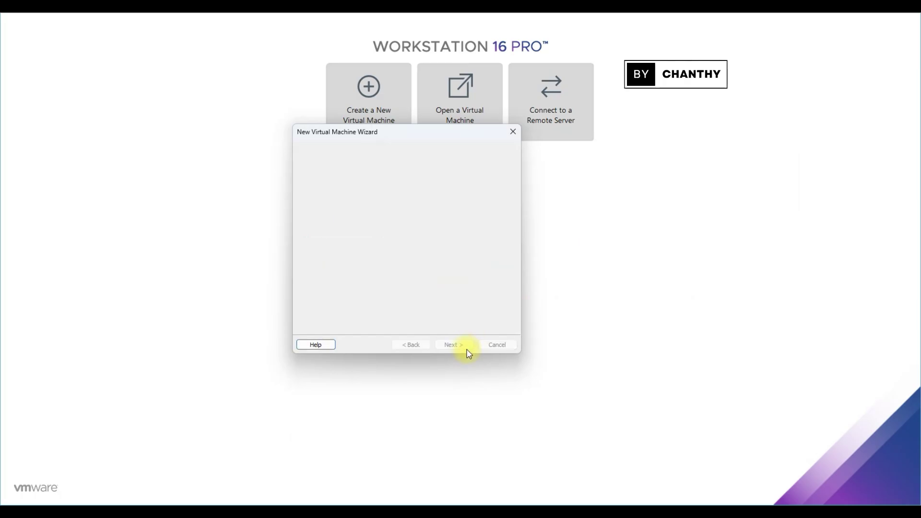
{"action": "left_click", "coordinate": [329, 190]}
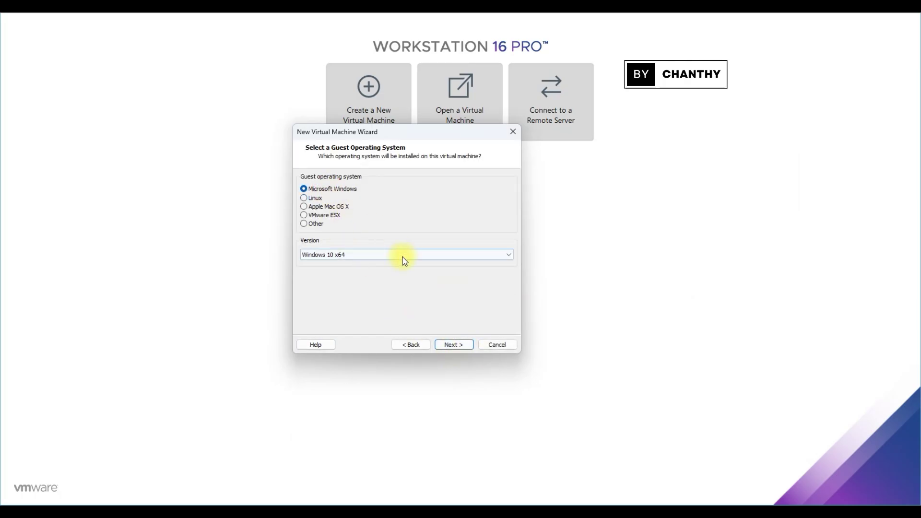
{"action": "left_click", "coordinate": [402, 255]}
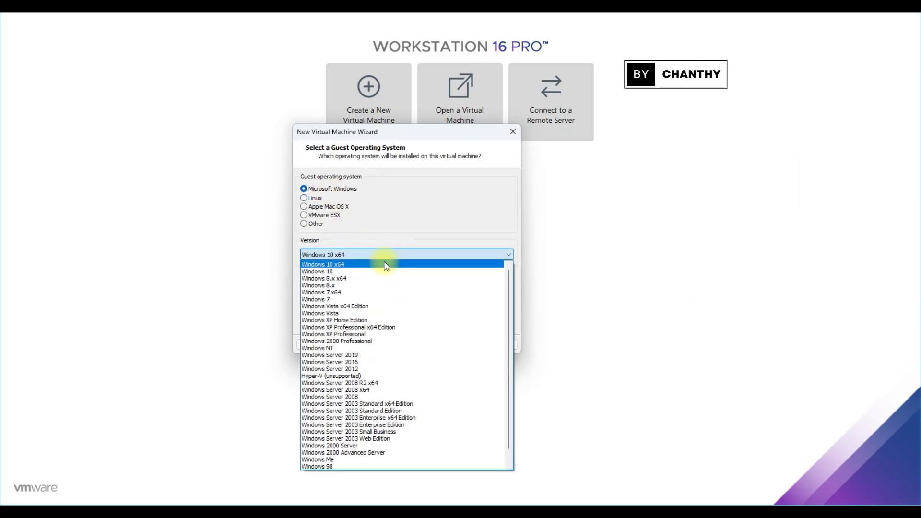
{"action": "left_click", "coordinate": [398, 265]}
Name the machine 'Tiny11 b2', keep the 60 GB split disk, and finish.
{"action": "left_click", "coordinate": [461, 345]}
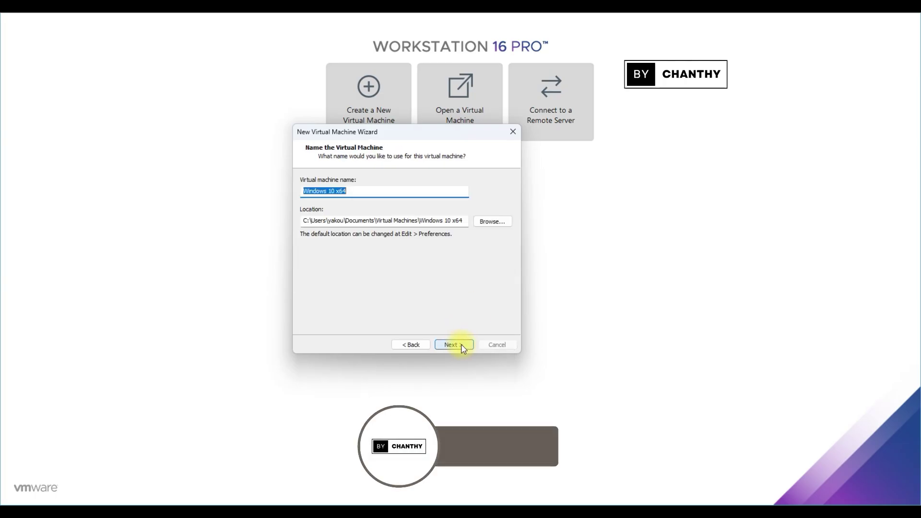
{"action": "type", "text": "Tiny11 b2"}
{"action": "left_click", "coordinate": [466, 345]}
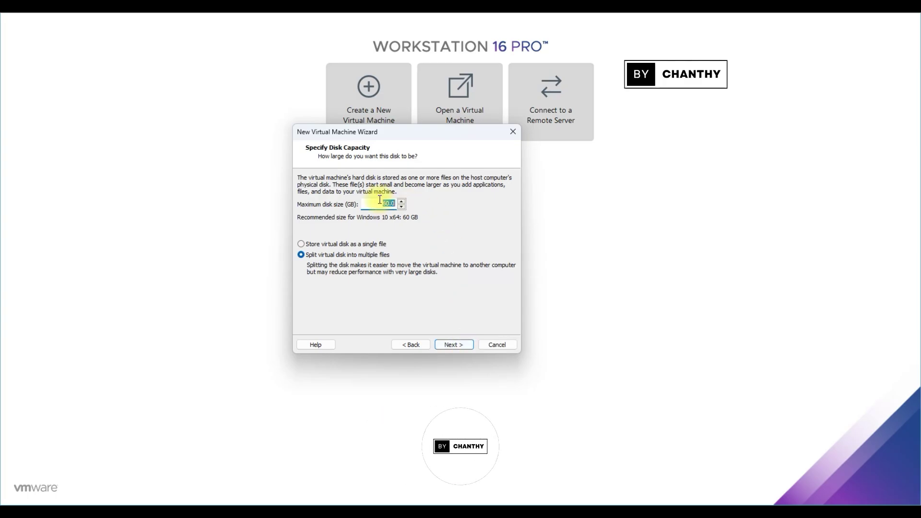
{"action": "left_click", "coordinate": [453, 345]}
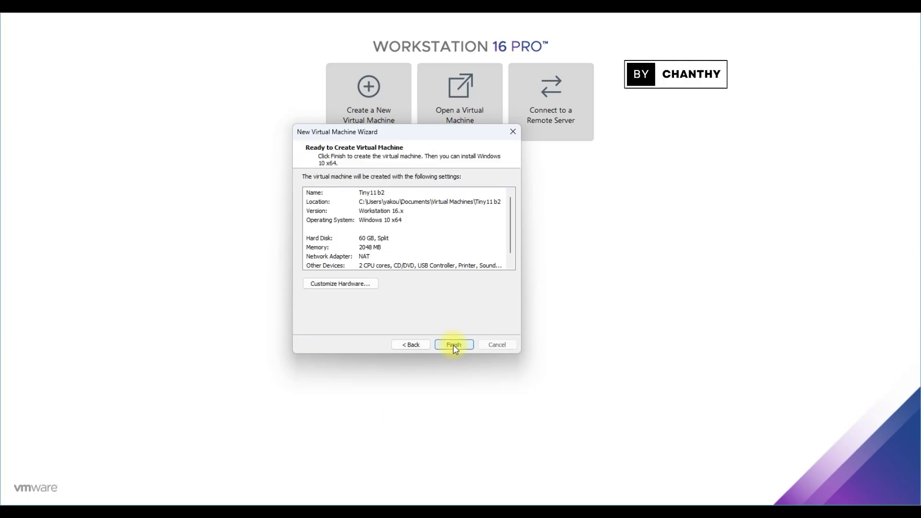
{"action": "left_click", "coordinate": [460, 346]}
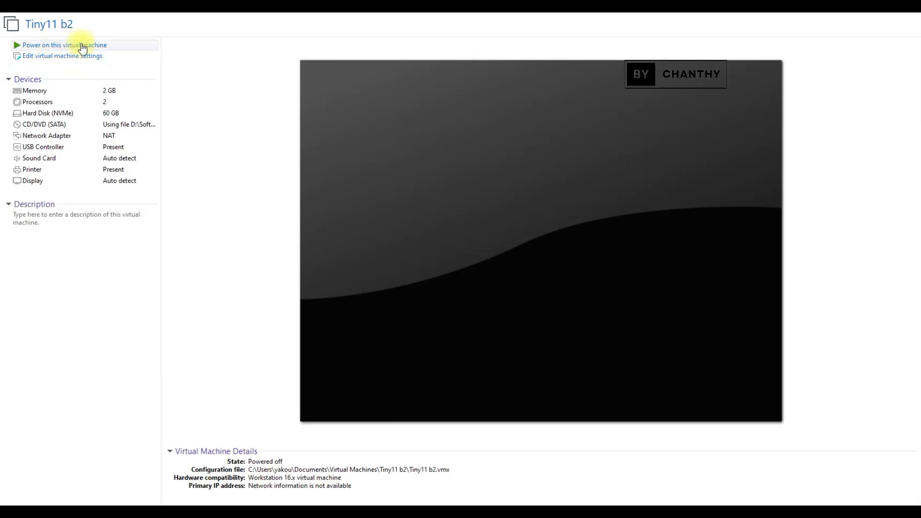
Power on Tiny11 b2 and boot from the installer disc.
{"action": "left_click", "coordinate": [77, 48]}
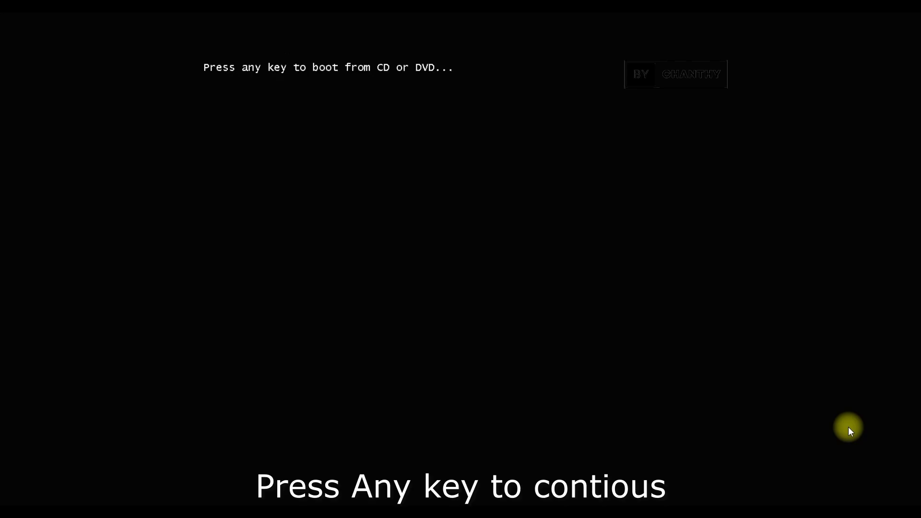
{"action": "key", "text": "Return"}
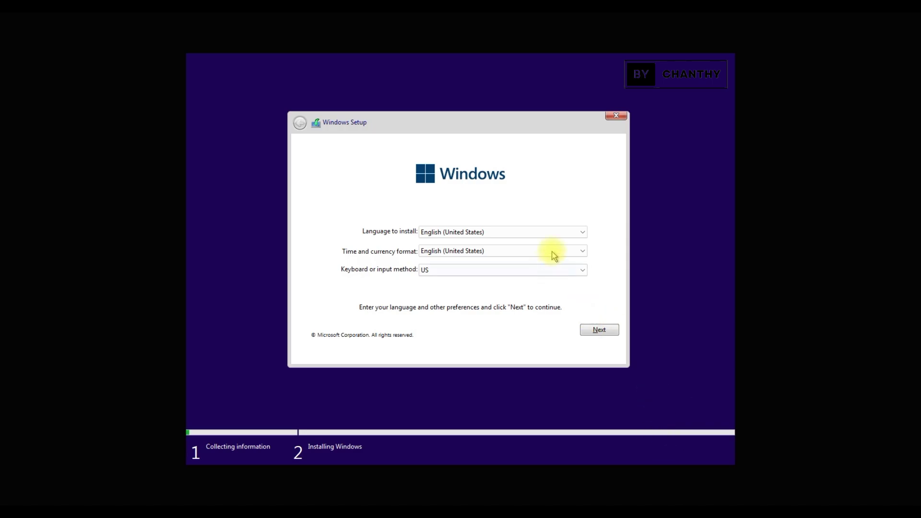
Choose the United States-International keyboard and accept the license terms.
{"action": "left_click", "coordinate": [545, 269]}
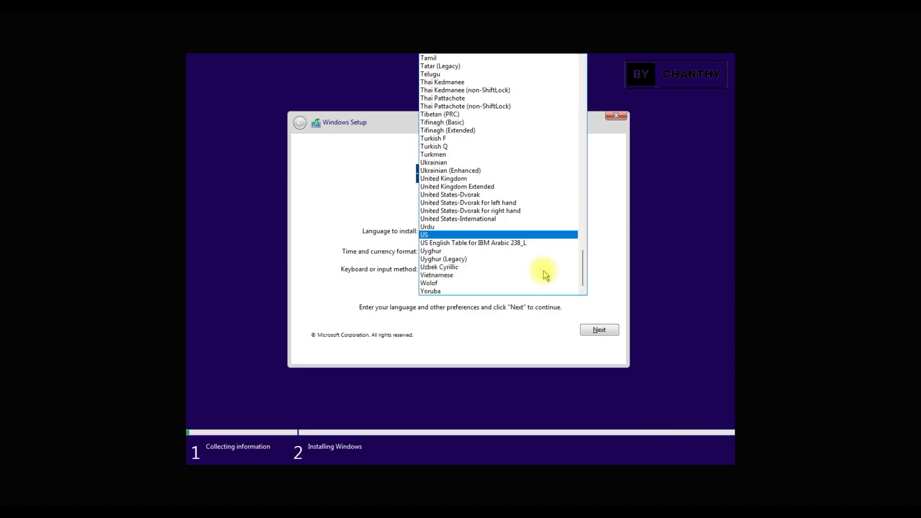
{"action": "left_click", "coordinate": [528, 219]}
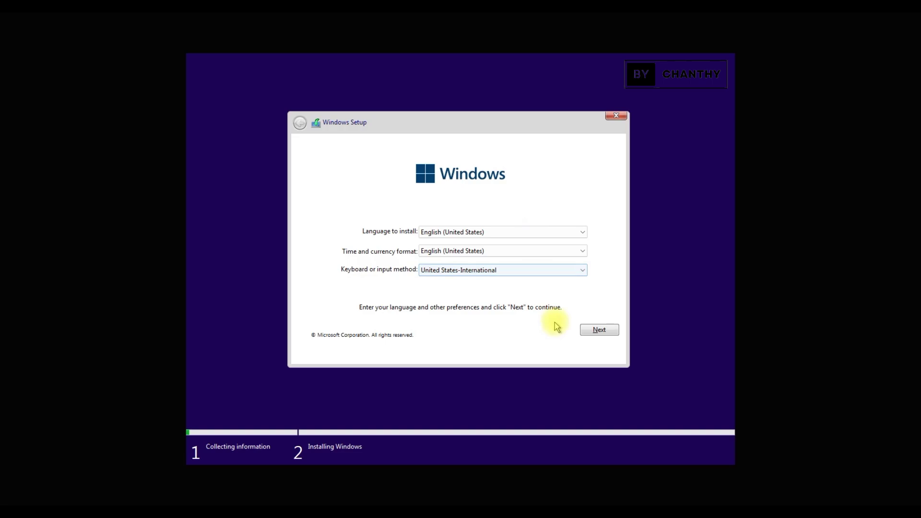
{"action": "left_click", "coordinate": [600, 330]}
{"action": "left_click", "coordinate": [387, 332]}
{"action": "left_click", "coordinate": [606, 351]}
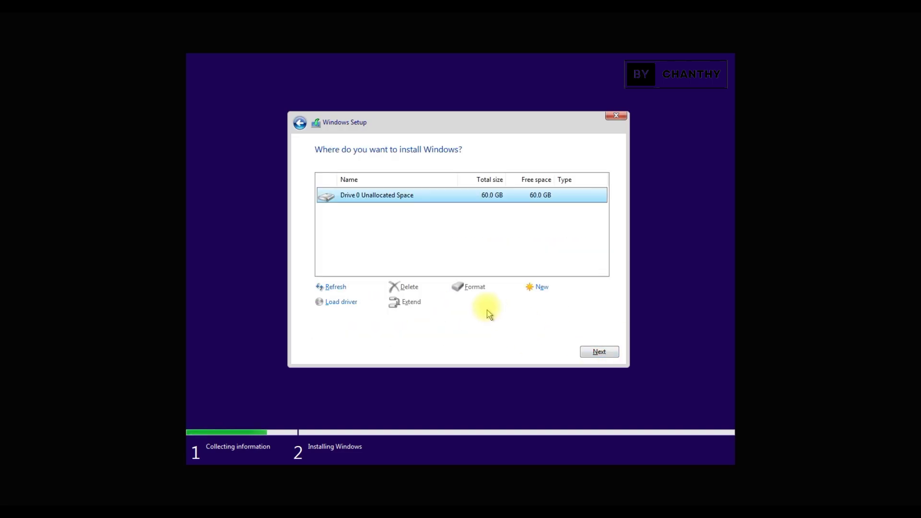
Create a 61440 MB partition and install Windows on Drive 0 Partition 3.
{"action": "left_click", "coordinate": [528, 289]}
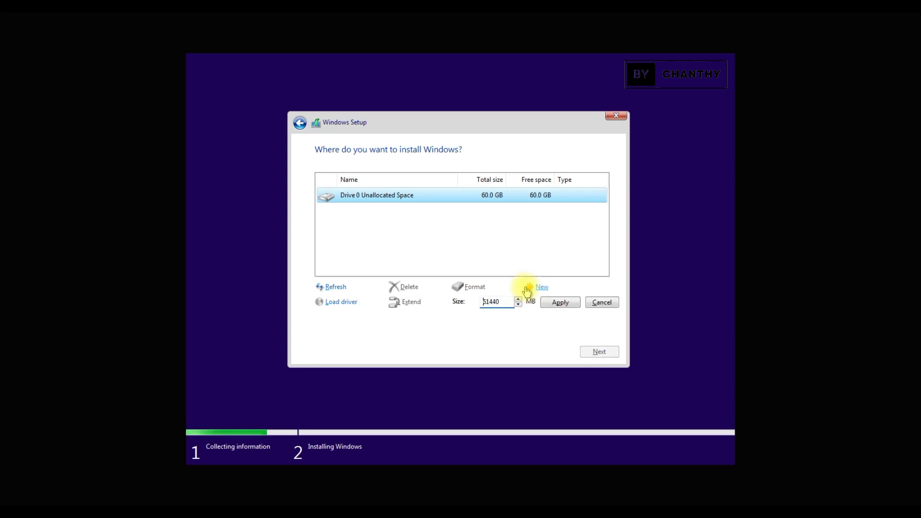
{"action": "left_click", "coordinate": [557, 304]}
{"action": "left_click", "coordinate": [532, 303]}
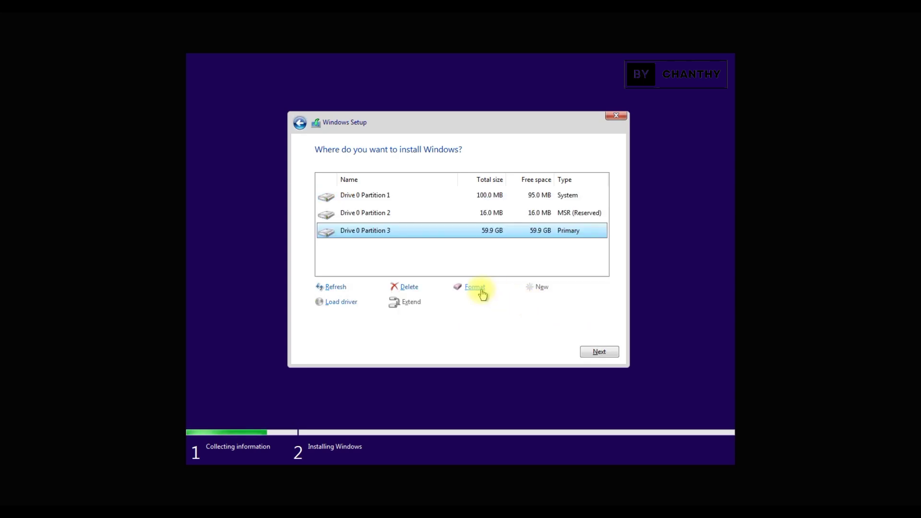
{"action": "left_click", "coordinate": [603, 355]}
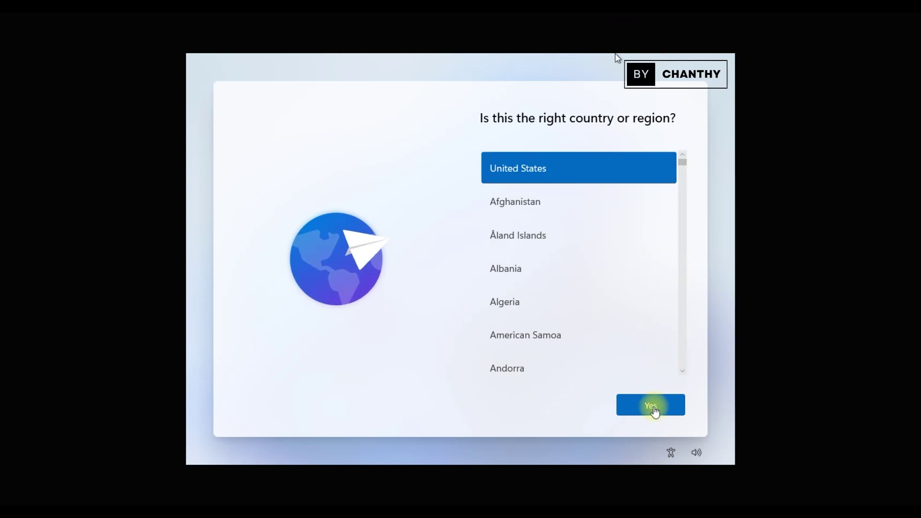
Confirm United States as the region and the US keyboard, skipping a second layout.
{"action": "left_click", "coordinate": [656, 411]}
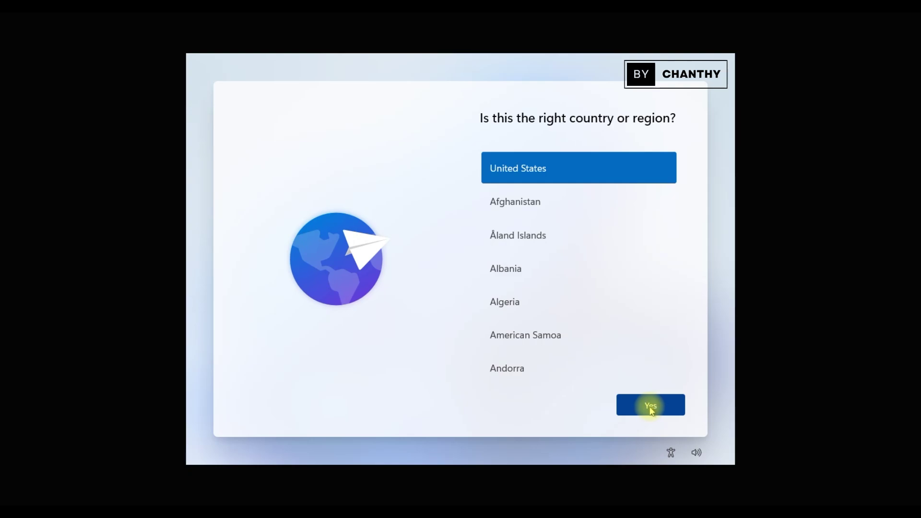
{"action": "left_click", "coordinate": [652, 410]}
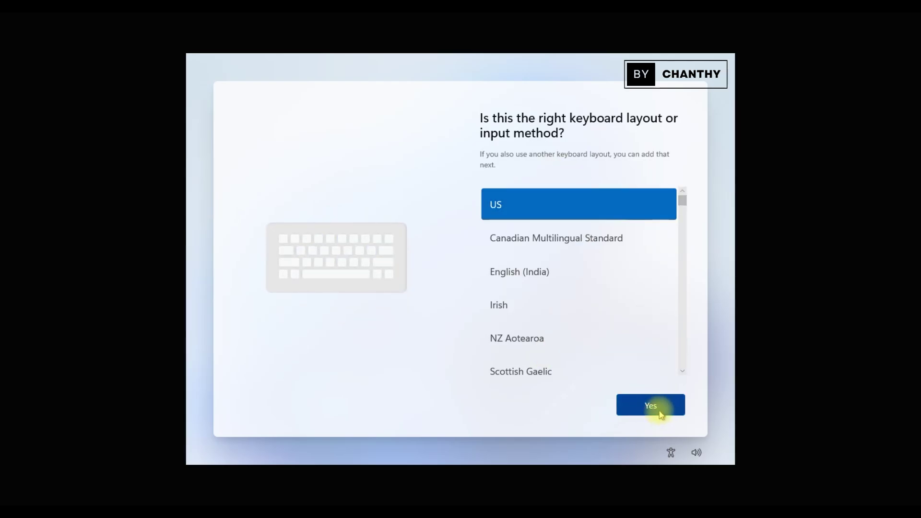
{"action": "left_click", "coordinate": [661, 413]}
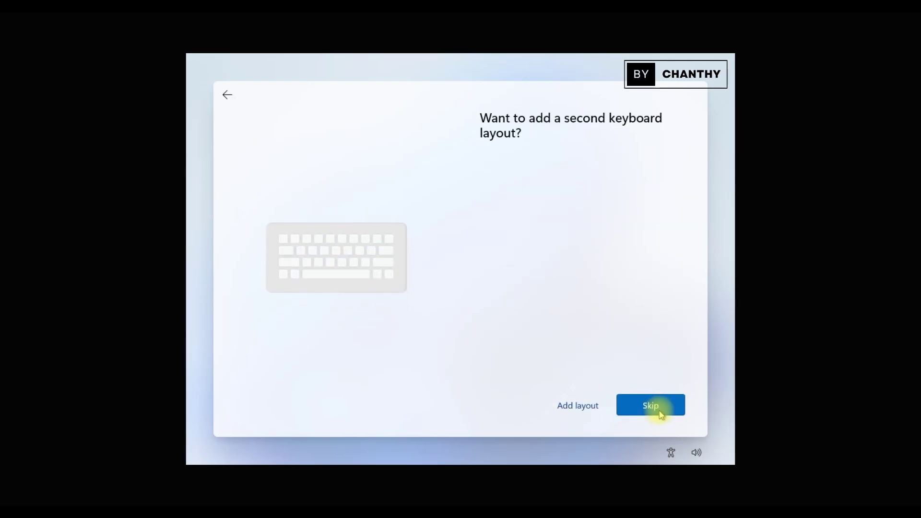
{"action": "left_click", "coordinate": [660, 412]}
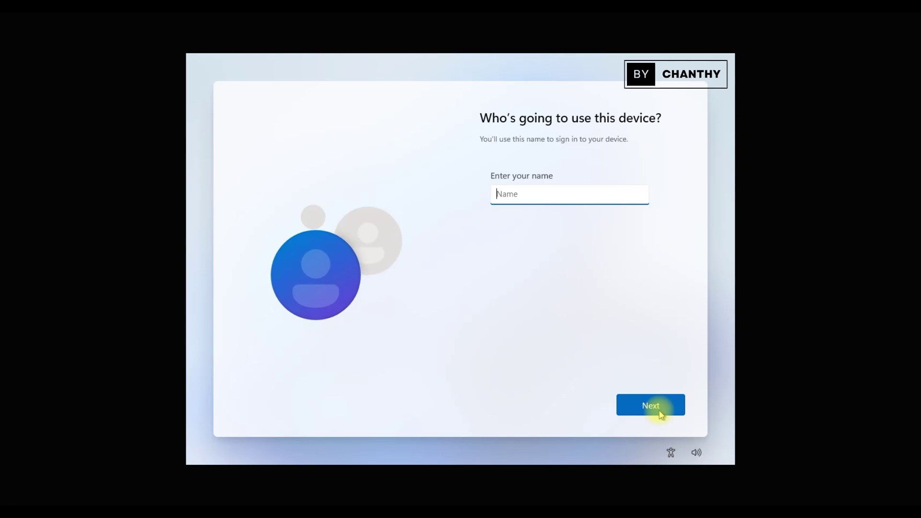
Enter the local account name and a new account password.
{"action": "type", "text": "TOPSHARE"}
{"action": "left_click", "coordinate": [660, 412]}
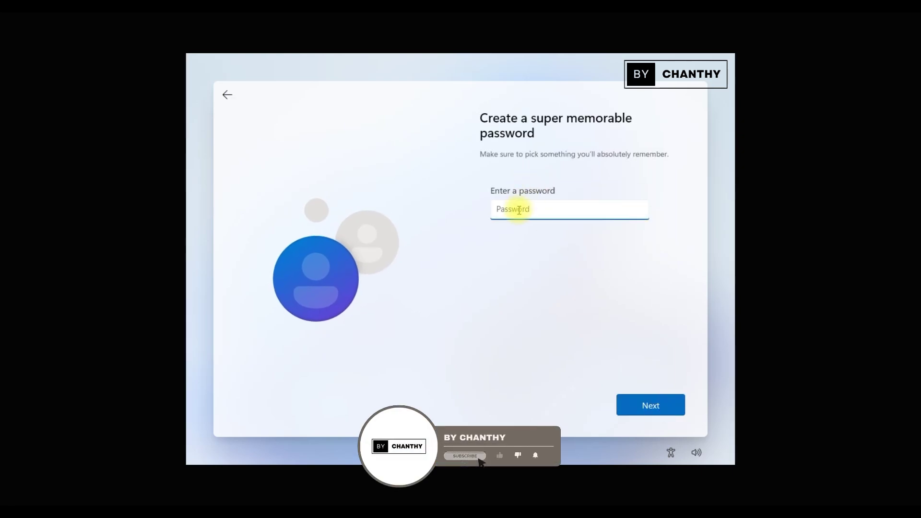
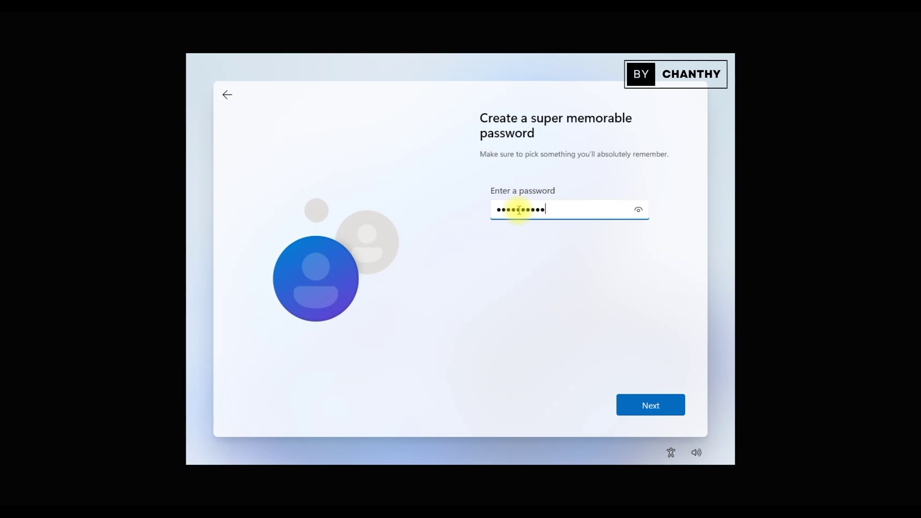
{"action": "left_click", "coordinate": [666, 408]}
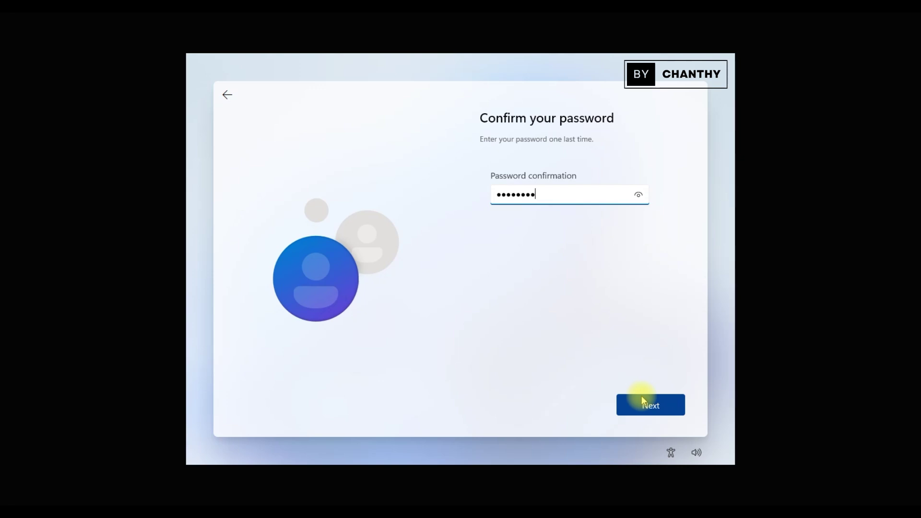
Retype the account password to confirm it.
{"action": "left_click", "coordinate": [660, 408]}
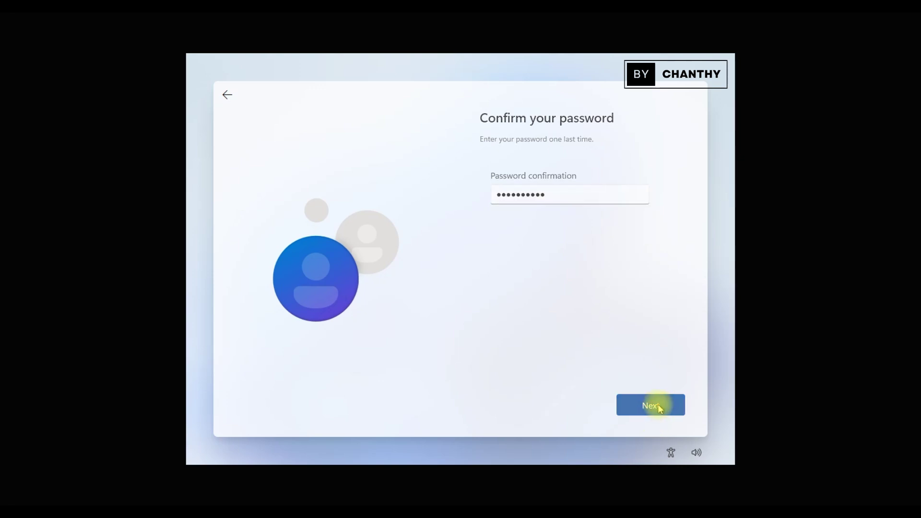
{"action": "left_click", "coordinate": [632, 205]}
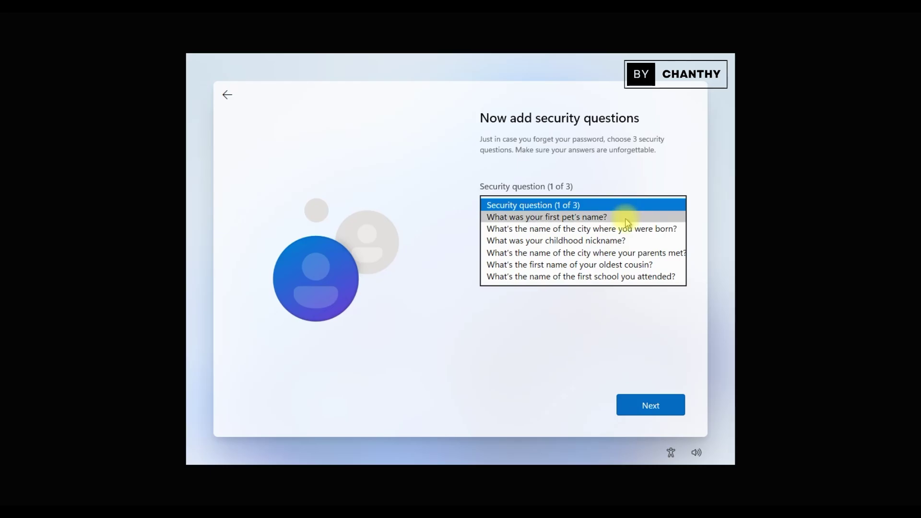
Choose the first pet's name security question and enter its answer.
{"action": "left_click", "coordinate": [657, 364]}
{"action": "left_click", "coordinate": [650, 405]}
{"action": "left_click", "coordinate": [611, 226]}
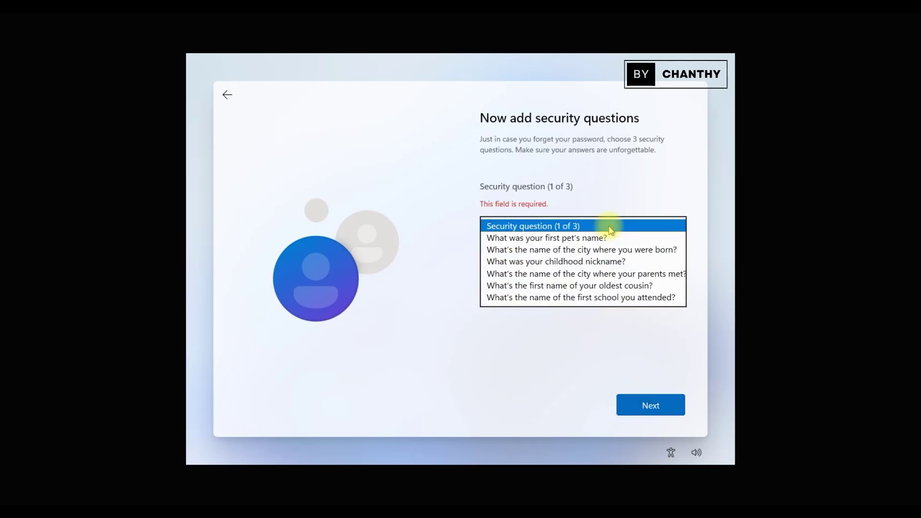
{"action": "left_click", "coordinate": [574, 240]}
{"action": "left_click", "coordinate": [572, 271]}
{"action": "left_click", "coordinate": [648, 404]}
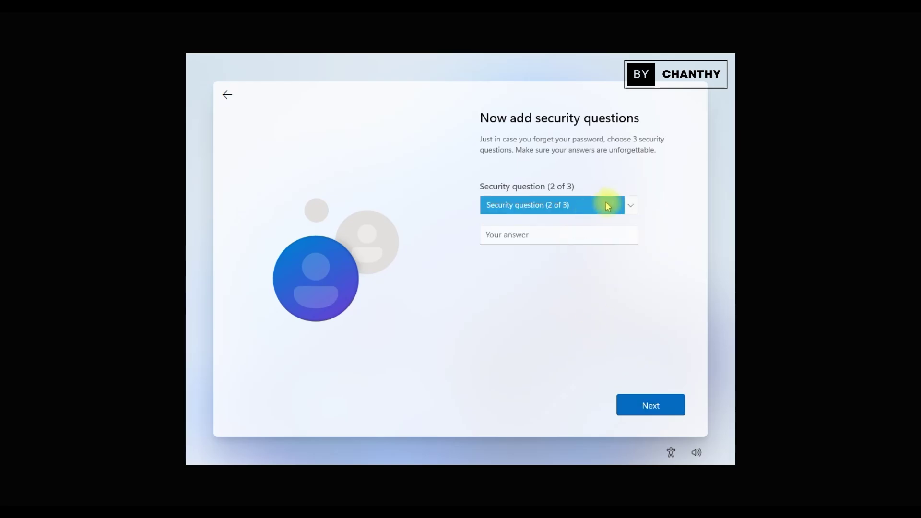
Answer the birth city question, then pick the childhood nickname question.
{"action": "left_click", "coordinate": [600, 206]}
{"action": "left_click", "coordinate": [585, 221]}
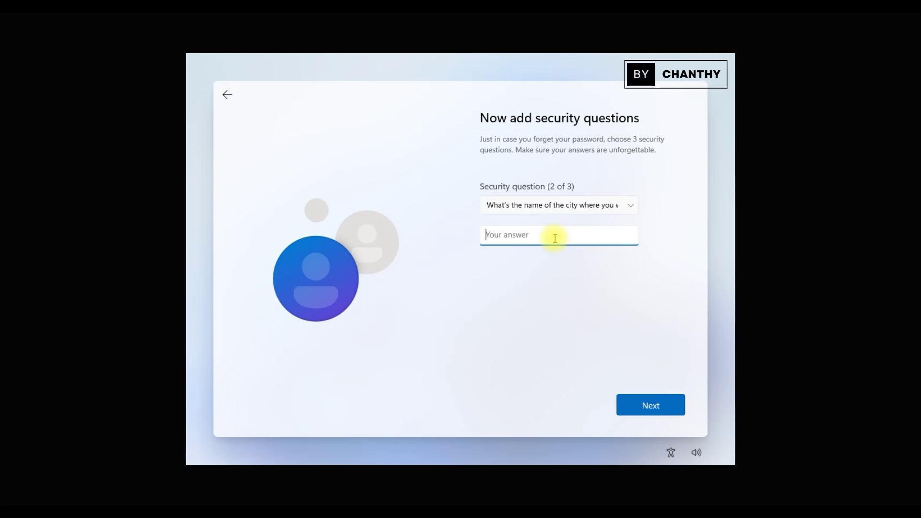
{"action": "key", "text": "Return"}
{"action": "left_click", "coordinate": [629, 205]}
{"action": "left_click", "coordinate": [574, 241]}
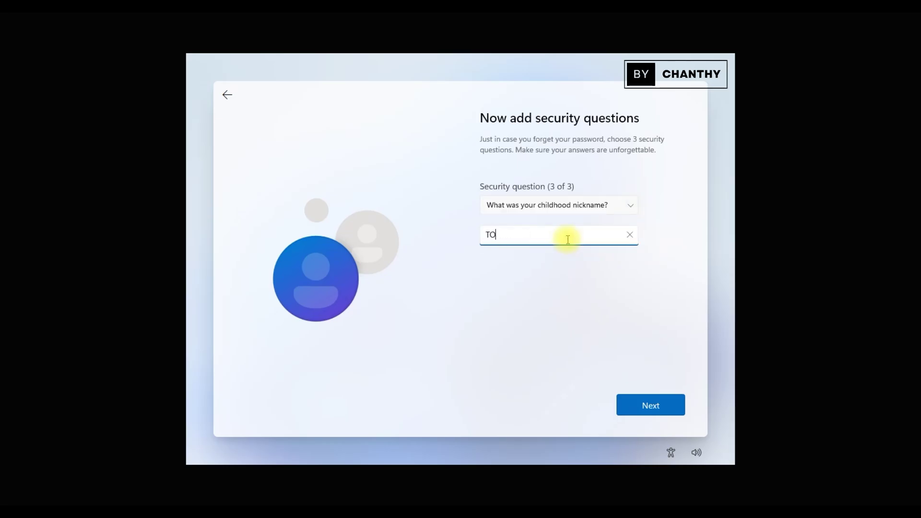
Submit the final security answer, then step through and accept the privacy settings.
{"action": "left_click", "coordinate": [646, 405]}
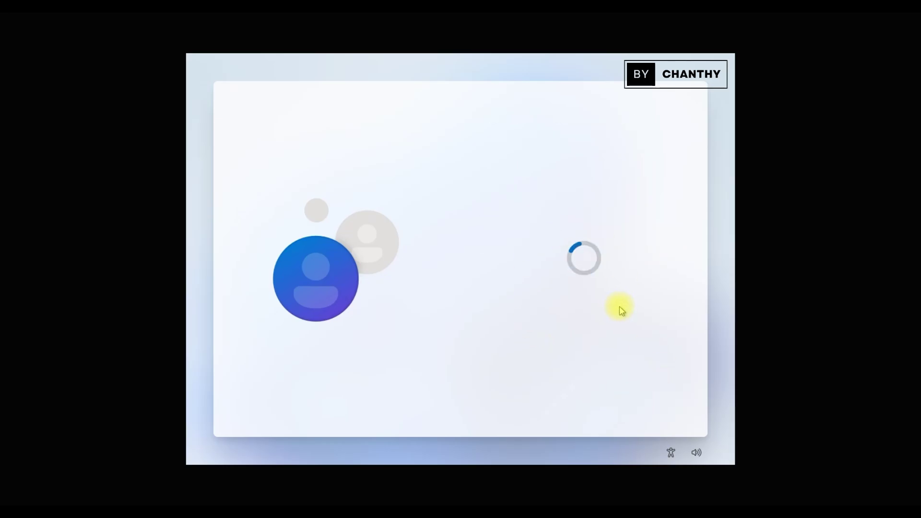
{"action": "left_click", "coordinate": [624, 405]}
{"action": "left_click", "coordinate": [624, 405]}
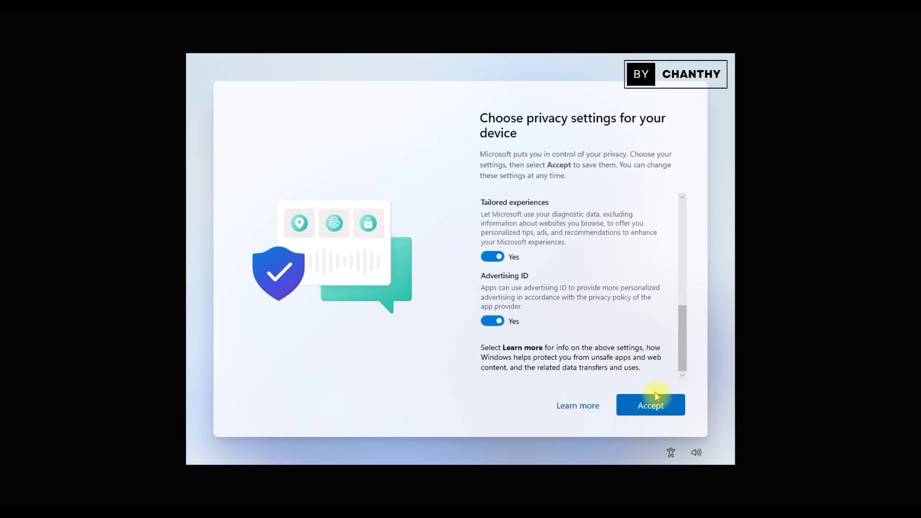
{"action": "left_click", "coordinate": [661, 409]}
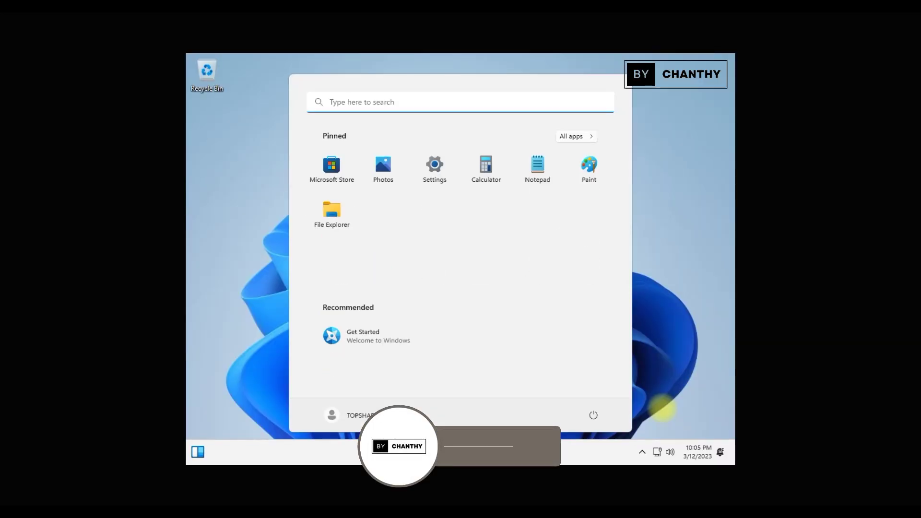
Launch Settings from Start, view Privacy & security, and maximize the window.
{"action": "left_click", "coordinate": [673, 348]}
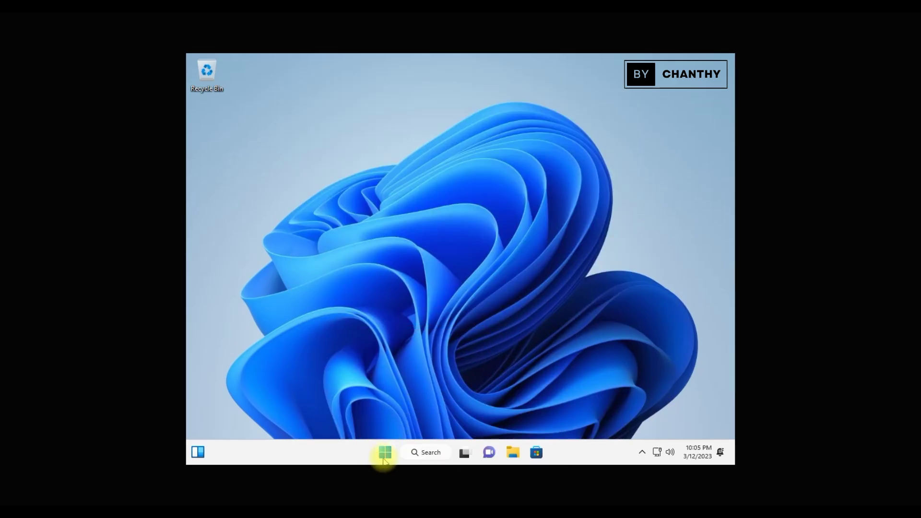
{"action": "left_click", "coordinate": [385, 451]}
{"action": "left_click", "coordinate": [435, 173]}
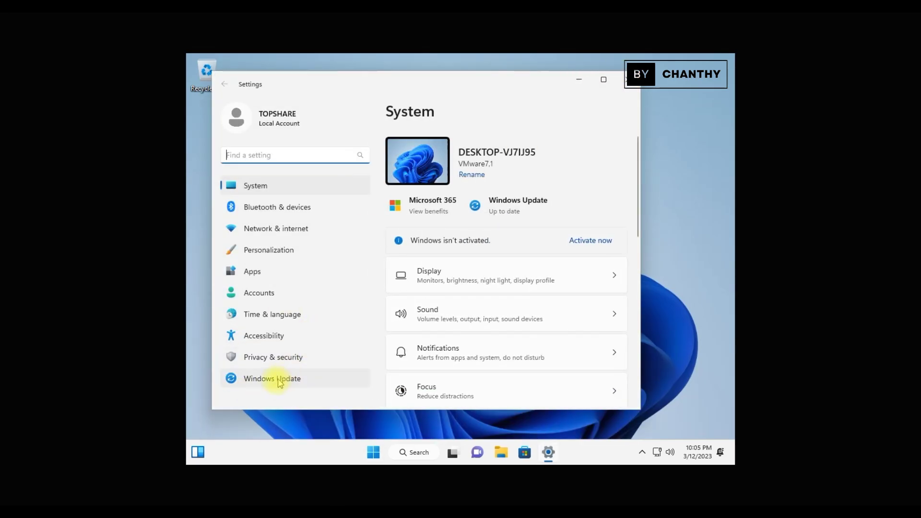
{"action": "left_click", "coordinate": [282, 356]}
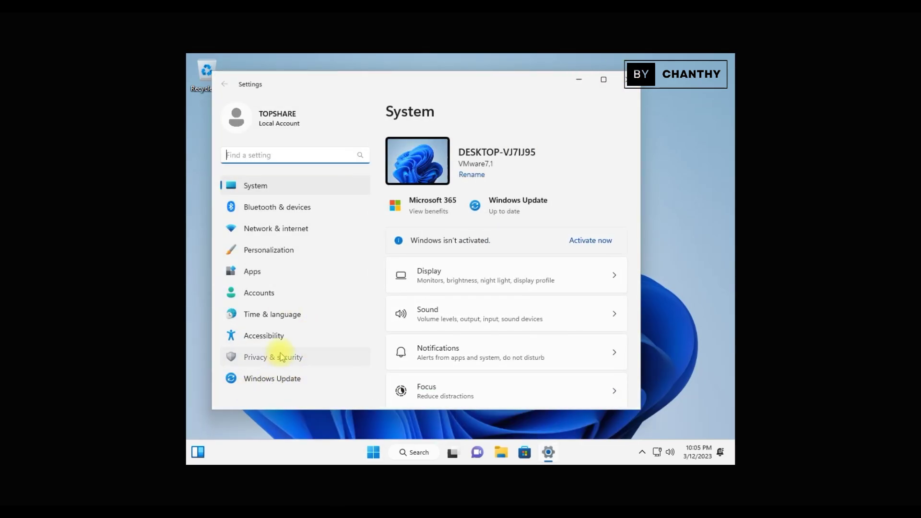
{"action": "left_click", "coordinate": [602, 79]}
Check Windows Update, then review the device specifications on System > About.
{"action": "left_click", "coordinate": [245, 360]}
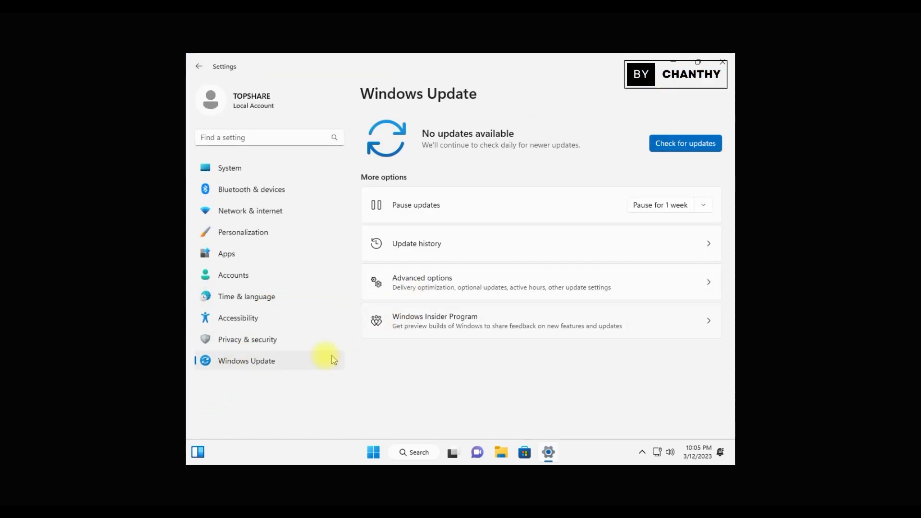
{"action": "left_click", "coordinate": [246, 168]}
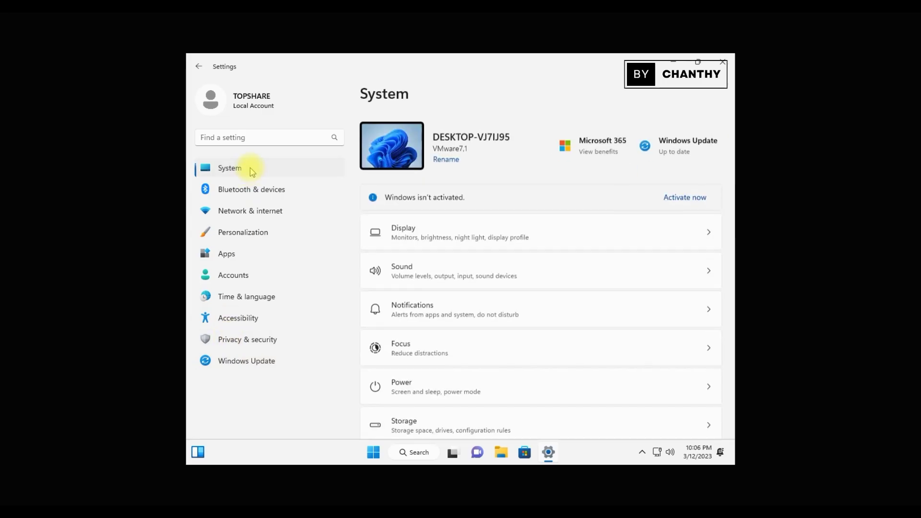
{"action": "scroll", "coordinate": [632, 297], "scroll_direction": "down", "scroll_amount": 10}
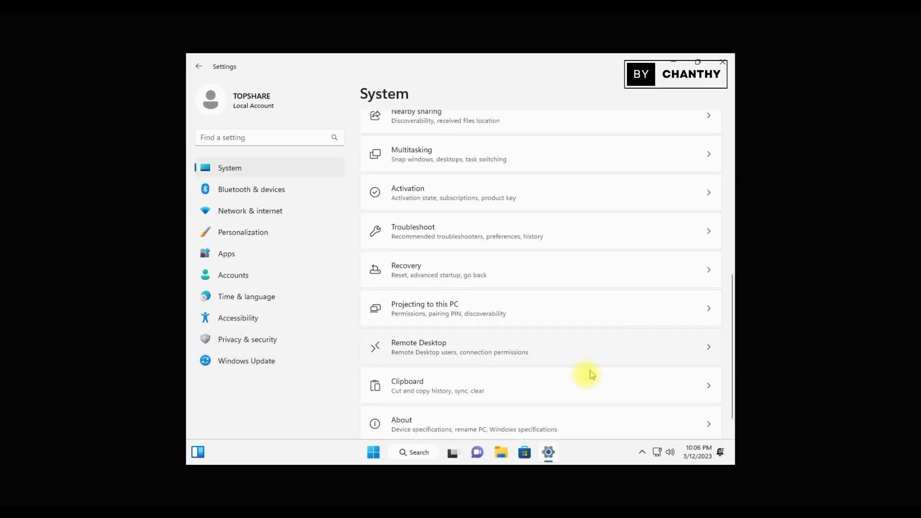
{"action": "left_click", "coordinate": [551, 405]}
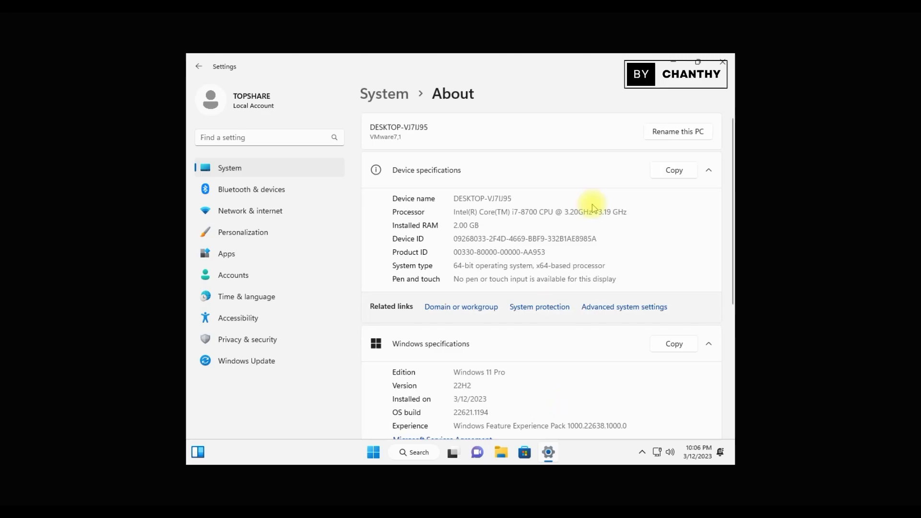
{"action": "scroll", "coordinate": [672, 277], "scroll_direction": "down", "scroll_amount": 5}
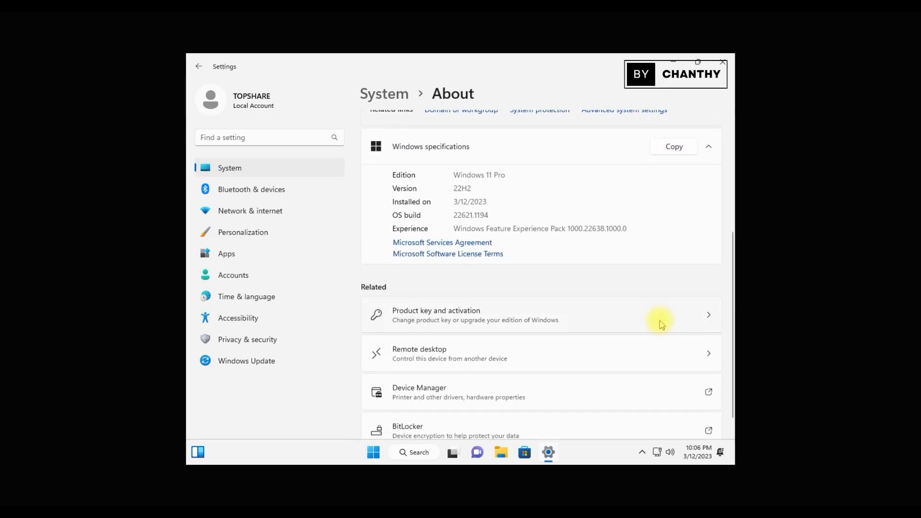
{"action": "scroll", "coordinate": [657, 330], "scroll_direction": "up", "scroll_amount": 5}
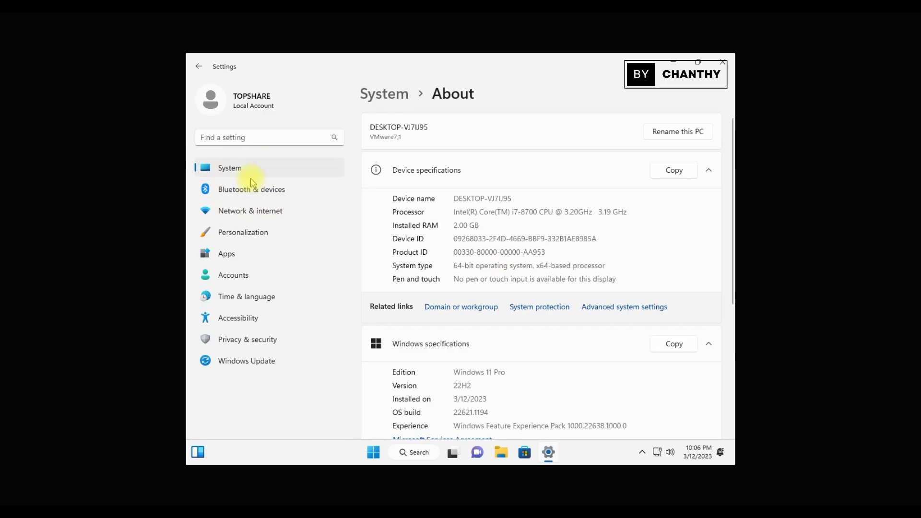
Browse Windows Update, Privacy & security and Accessibility, return to System, then minimize Settings.
{"action": "left_click", "coordinate": [247, 365]}
{"action": "left_click", "coordinate": [249, 339]}
{"action": "left_click", "coordinate": [251, 318]}
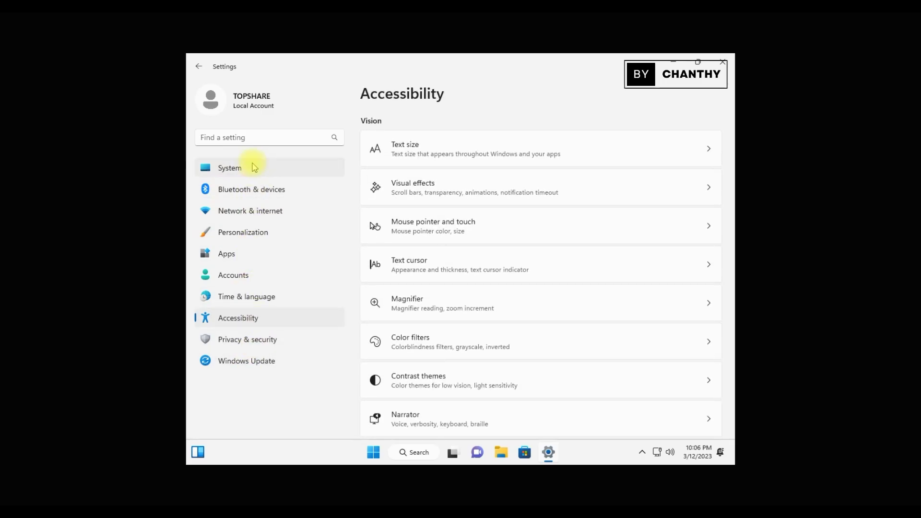
{"action": "left_click", "coordinate": [247, 167]}
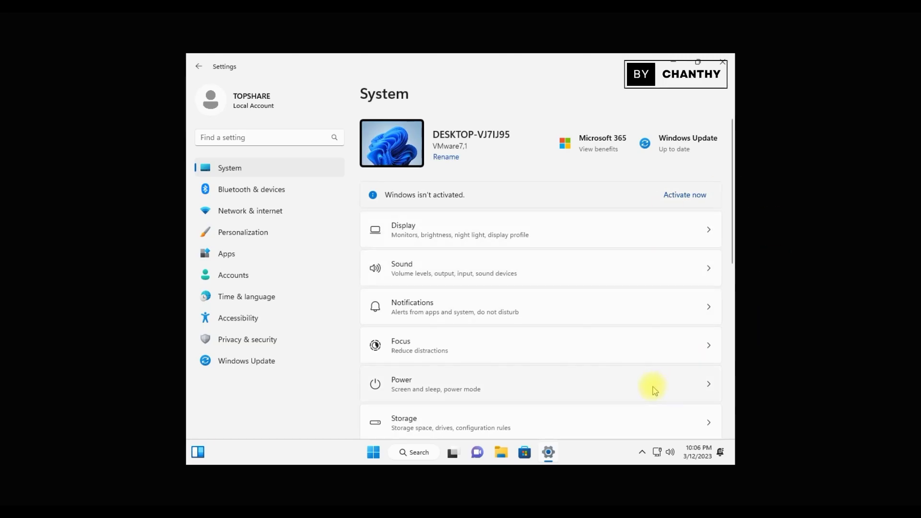
{"action": "scroll", "coordinate": [638, 394], "scroll_direction": "down", "scroll_amount": 10}
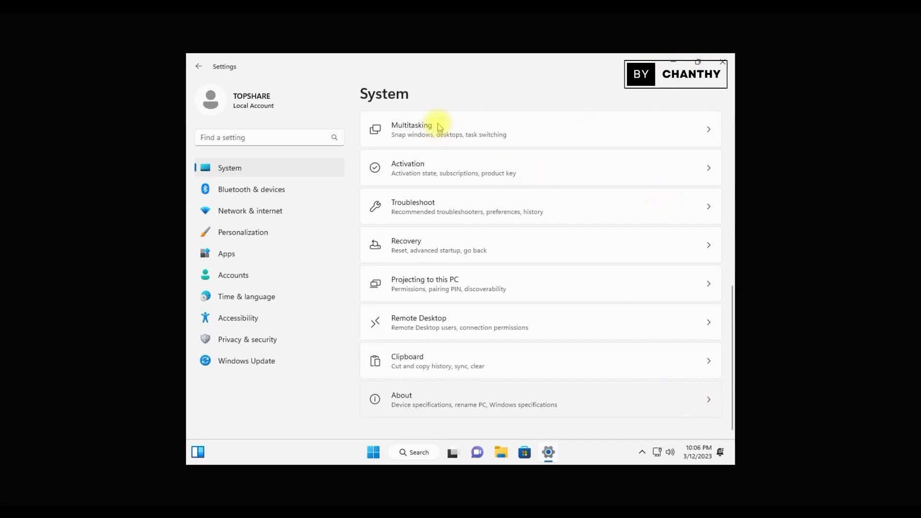
{"action": "left_click", "coordinate": [549, 452]}
{"action": "left_click", "coordinate": [548, 452]}
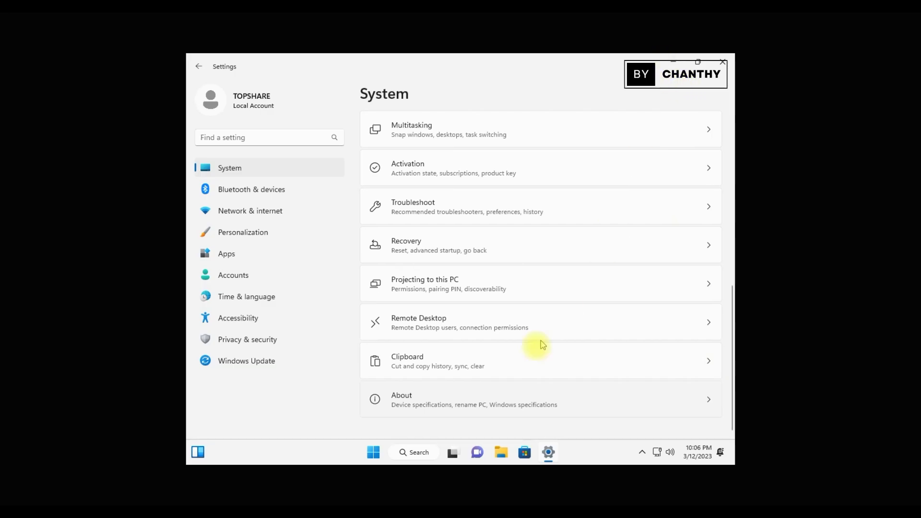
{"action": "left_click", "coordinate": [676, 61]}
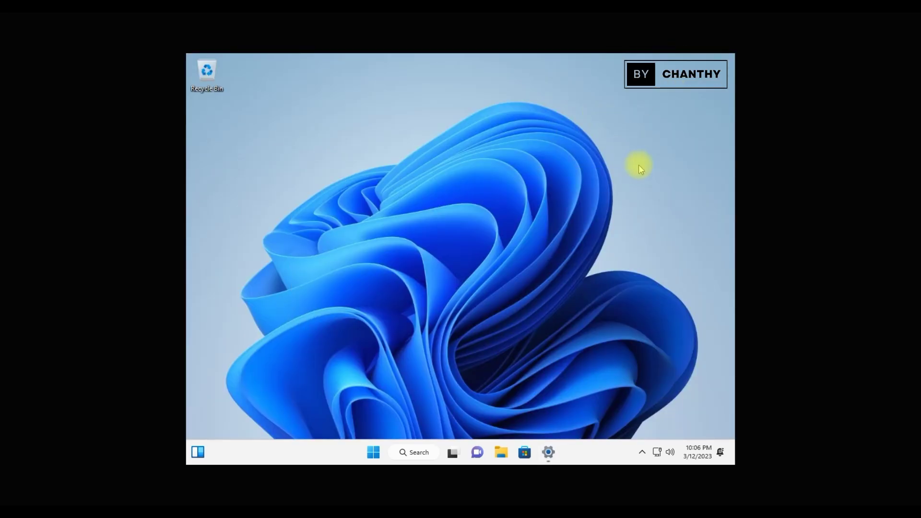
{"action": "right_click", "coordinate": [638, 165]}
{"action": "left_click", "coordinate": [546, 156]}
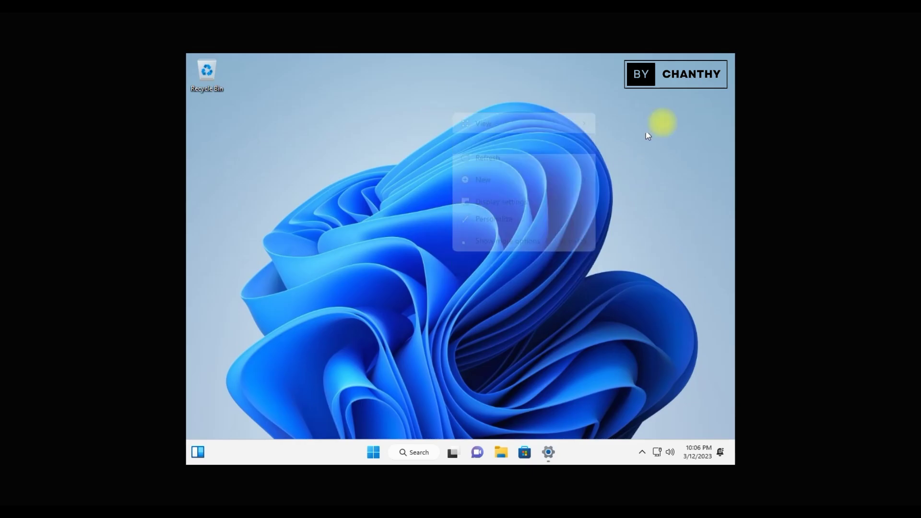
{"action": "right_click", "coordinate": [677, 93]}
{"action": "left_click", "coordinate": [642, 137]}
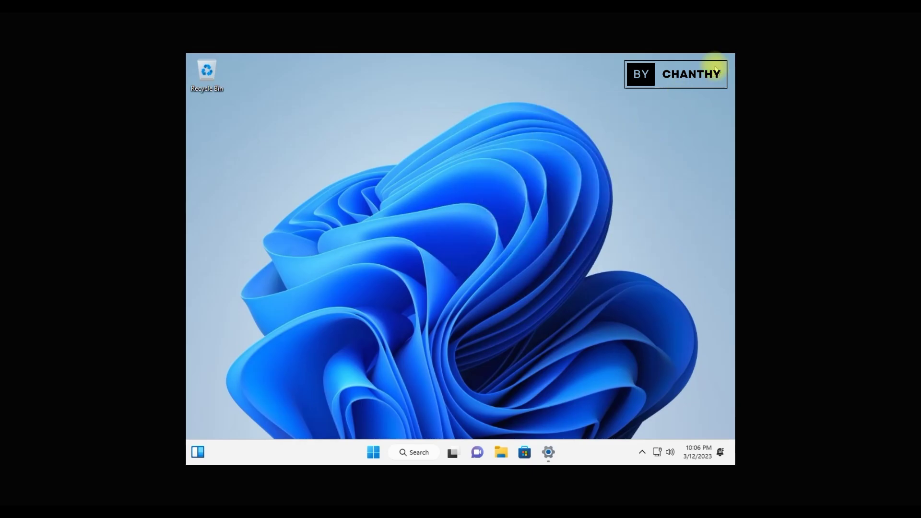
{"action": "right_click", "coordinate": [710, 69]}
{"action": "left_click", "coordinate": [672, 112]}
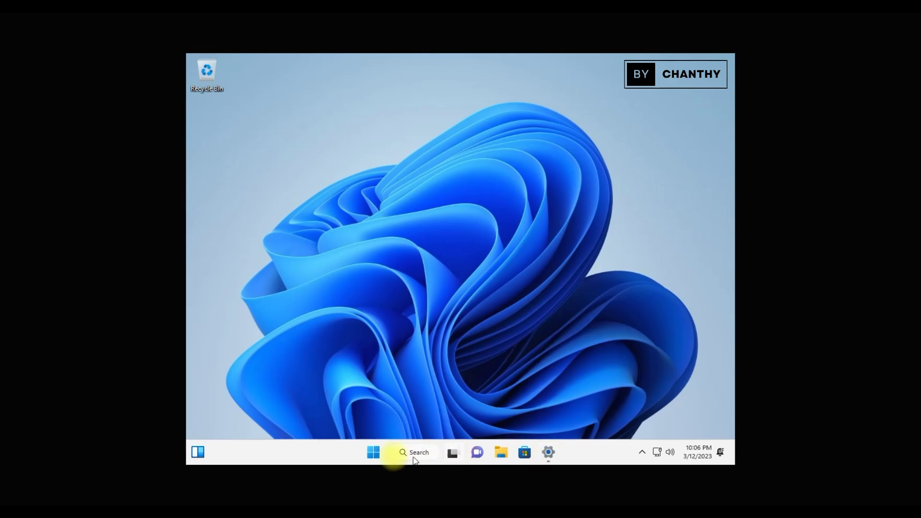
{"action": "left_click", "coordinate": [375, 460]}
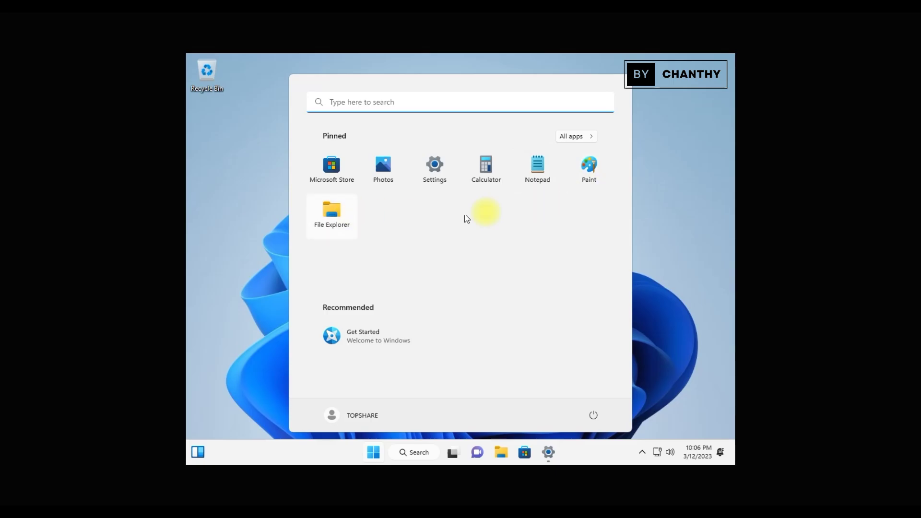
{"action": "left_click", "coordinate": [576, 137]}
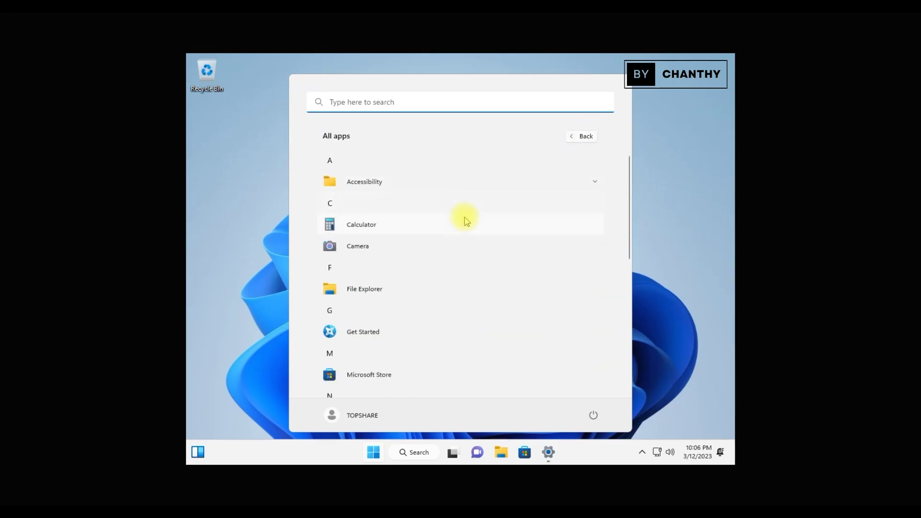
{"action": "scroll", "coordinate": [466, 221], "scroll_direction": "down", "scroll_amount": 2}
{"action": "scroll", "coordinate": [473, 237], "scroll_direction": "down", "scroll_amount": 4}
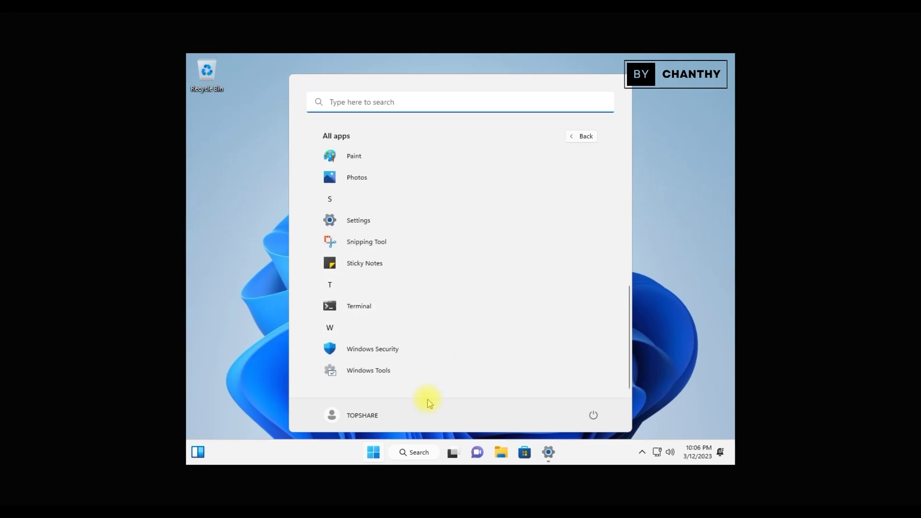
{"action": "scroll", "coordinate": [422, 323], "scroll_direction": "up", "scroll_amount": 5}
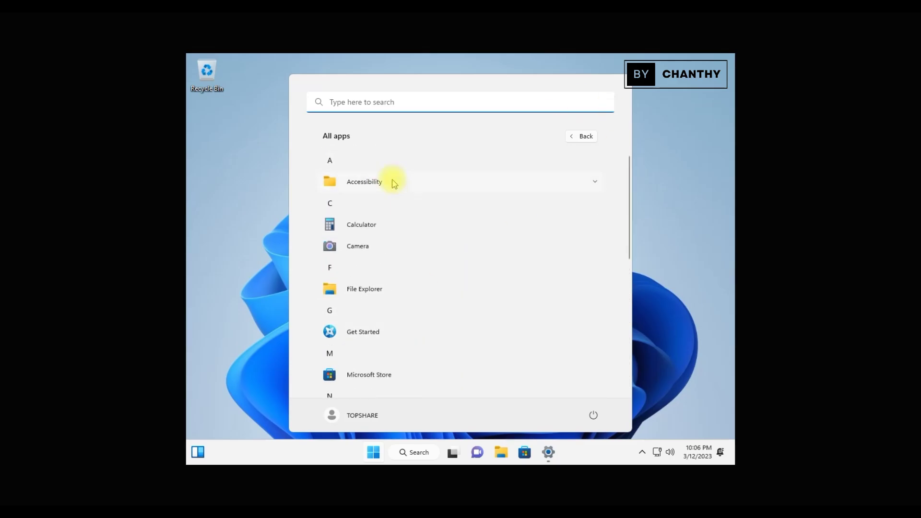
{"action": "left_click", "coordinate": [393, 182]}
{"action": "scroll", "coordinate": [432, 323], "scroll_direction": "down", "scroll_amount": 3}
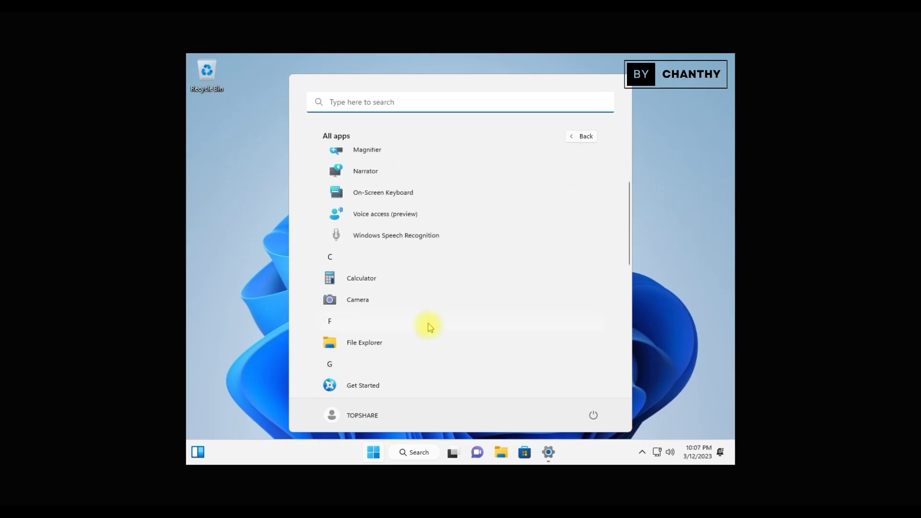
{"action": "scroll", "coordinate": [436, 195], "scroll_direction": "down", "scroll_amount": 2}
{"action": "scroll", "coordinate": [394, 319], "scroll_direction": "down", "scroll_amount": 2}
{"action": "scroll", "coordinate": [392, 322], "scroll_direction": "down", "scroll_amount": 3}
{"action": "scroll", "coordinate": [396, 364], "scroll_direction": "down", "scroll_amount": 1}
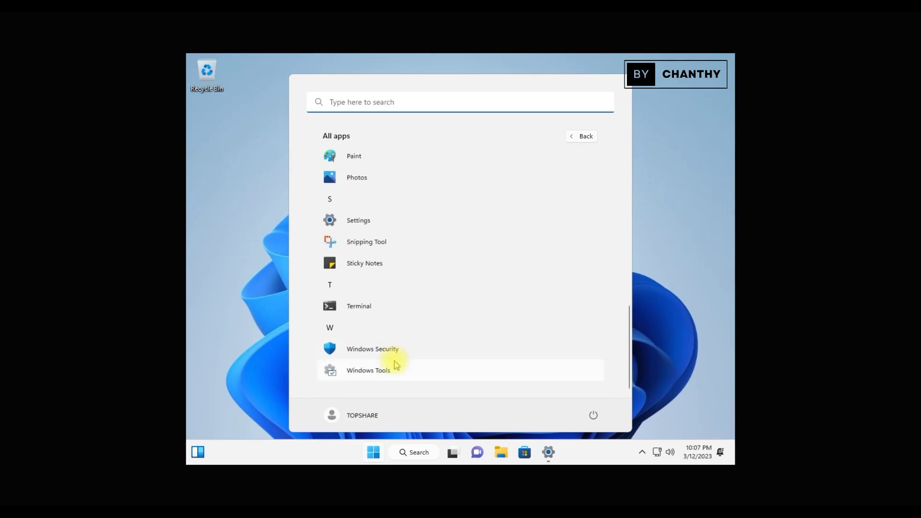
{"action": "left_click", "coordinate": [582, 137]}
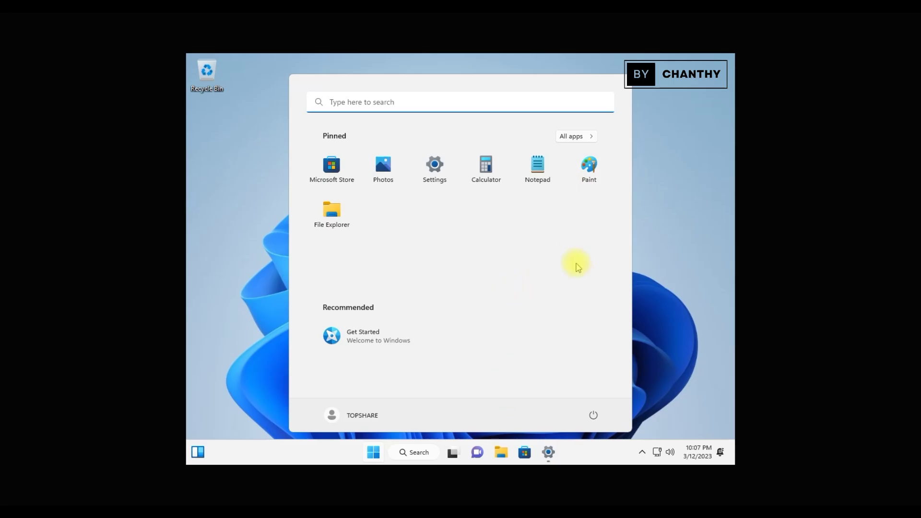
{"action": "left_click", "coordinate": [686, 307]}
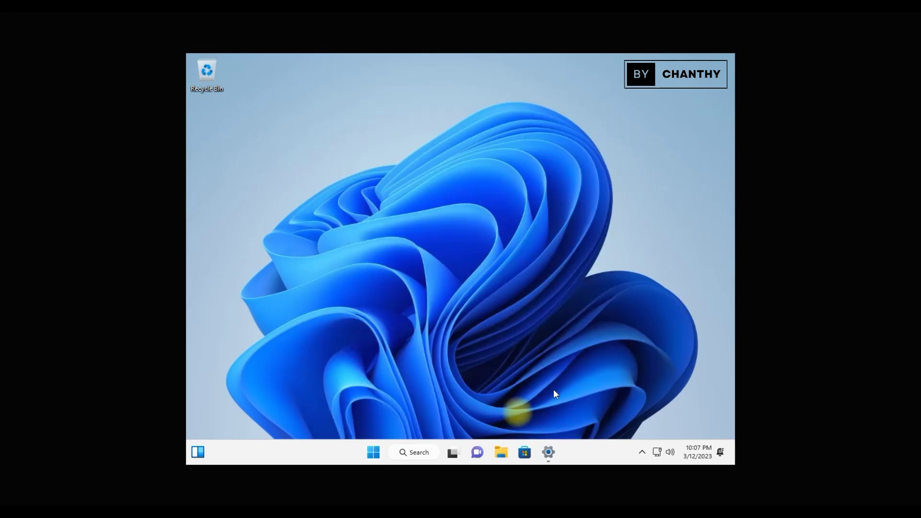
{"action": "left_click", "coordinate": [500, 454]}
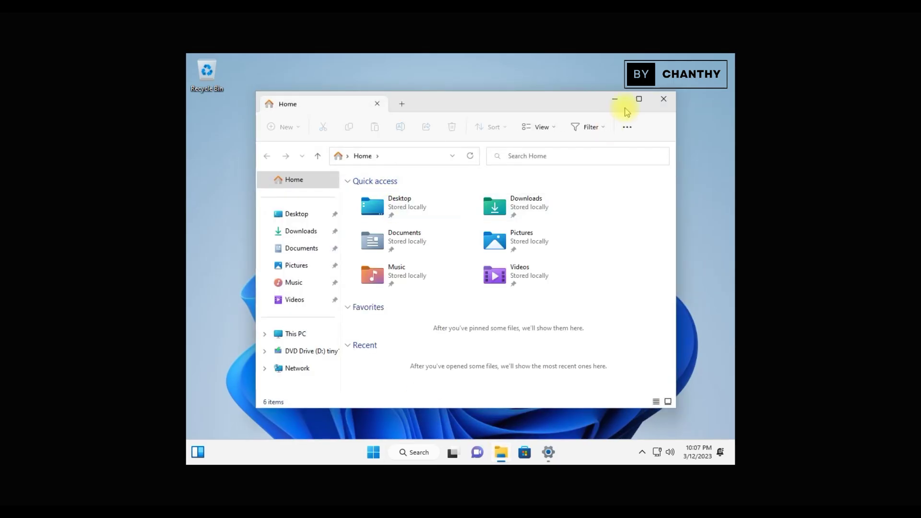
{"action": "left_click", "coordinate": [639, 99]}
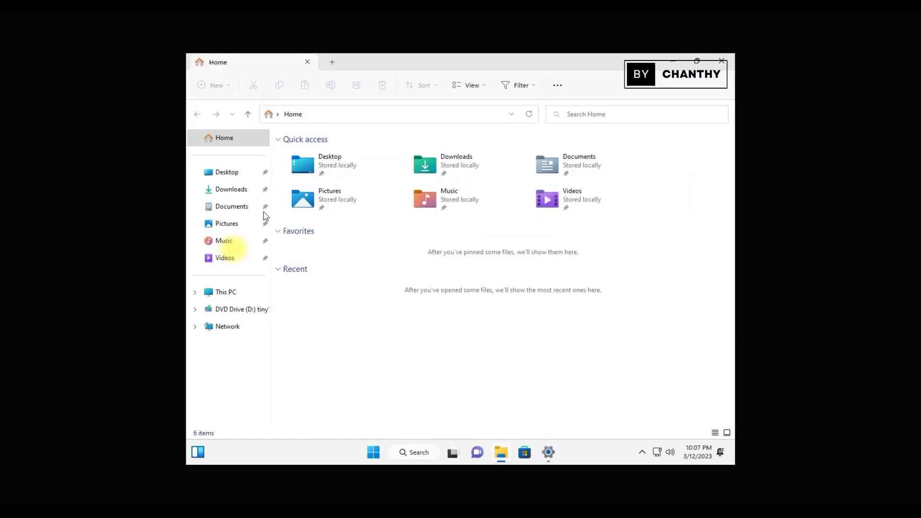
{"action": "left_click", "coordinate": [231, 174]}
{"action": "left_click", "coordinate": [235, 190]}
{"action": "left_click", "coordinate": [234, 207]}
{"action": "left_click", "coordinate": [232, 229]}
{"action": "left_click", "coordinate": [231, 242]}
{"action": "left_click", "coordinate": [229, 258]}
{"action": "left_click", "coordinate": [229, 293]}
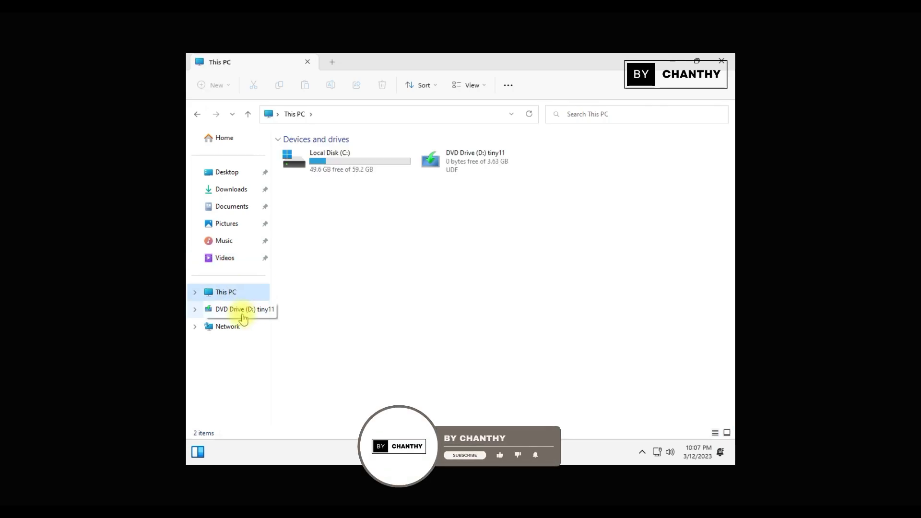
{"action": "left_click", "coordinate": [243, 313]}
{"action": "left_click", "coordinate": [231, 328]}
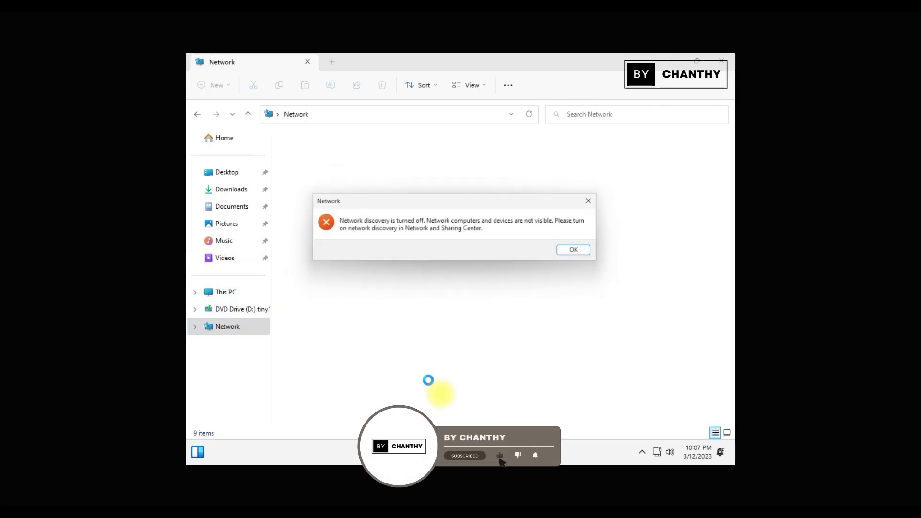
{"action": "left_click", "coordinate": [581, 252]}
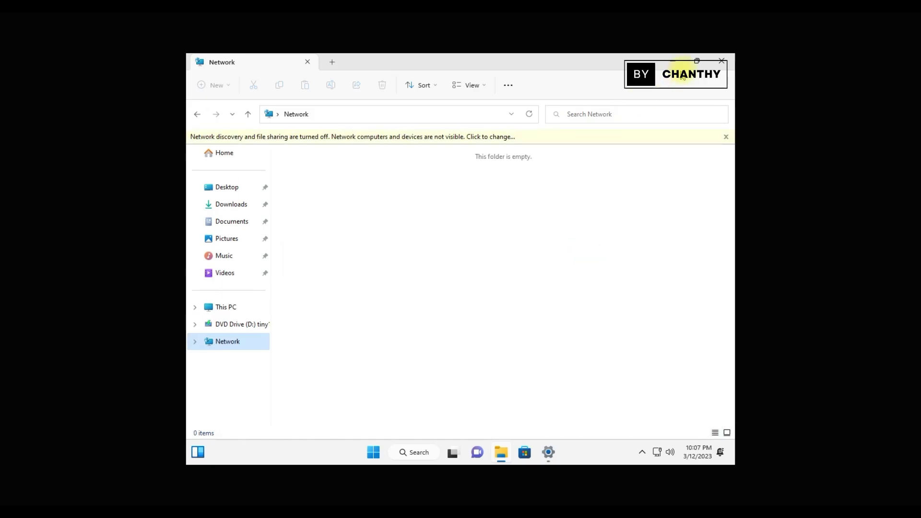
{"action": "left_click", "coordinate": [722, 62]}
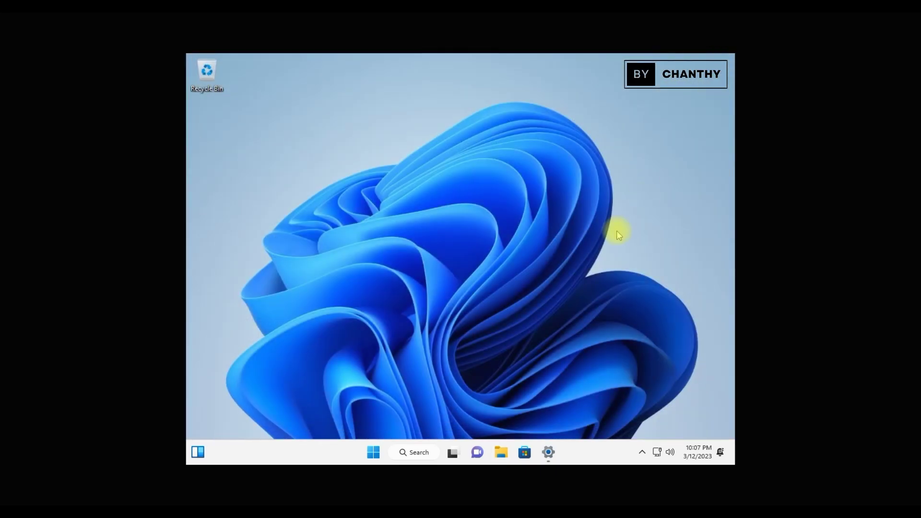
Hide Settings to the desktop, then launch Microsoft Store and maximize it.
{"action": "left_click", "coordinate": [546, 456]}
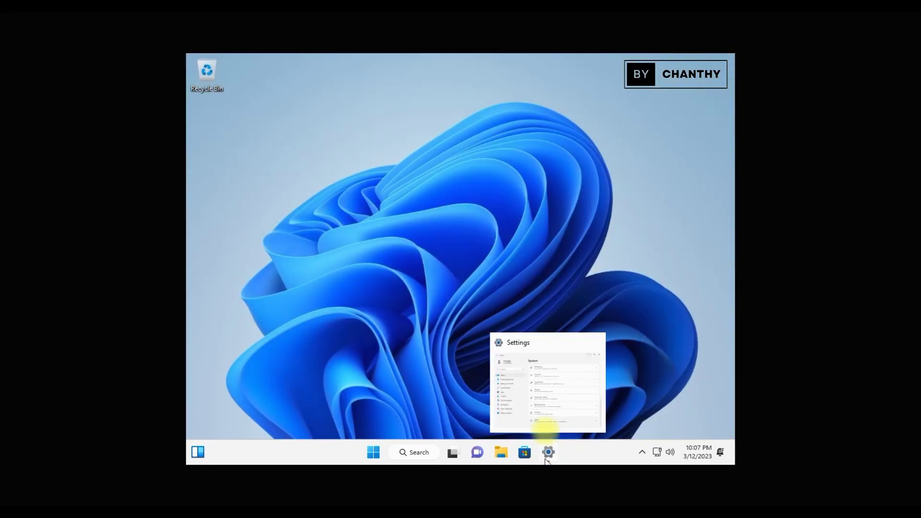
{"action": "key", "text": "super+d"}
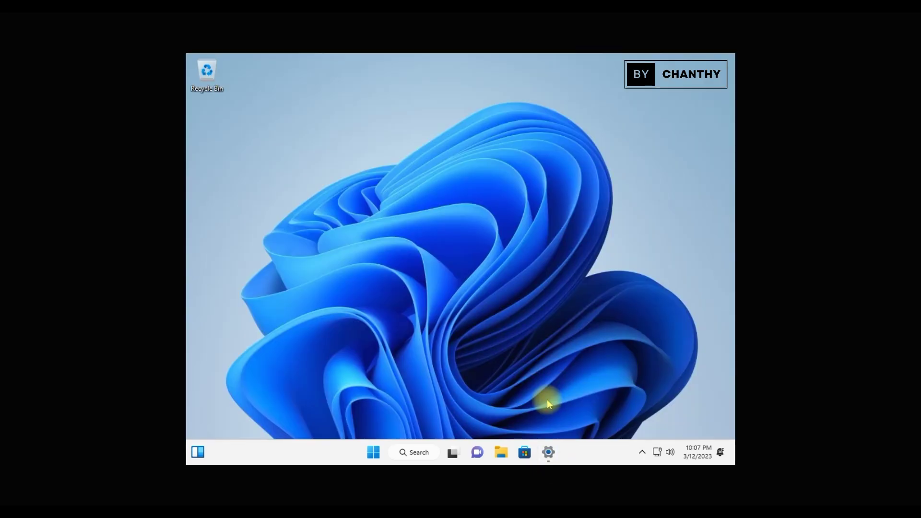
{"action": "left_click", "coordinate": [525, 453]}
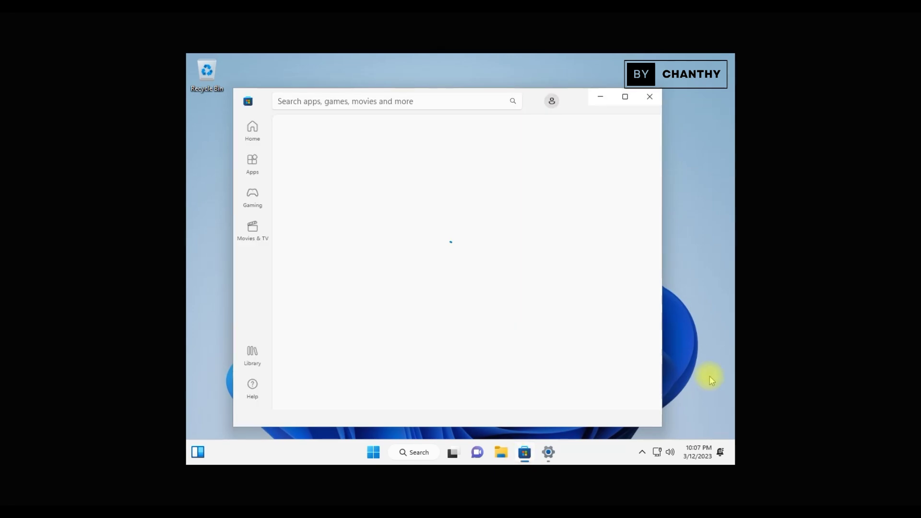
{"action": "left_click", "coordinate": [626, 99]}
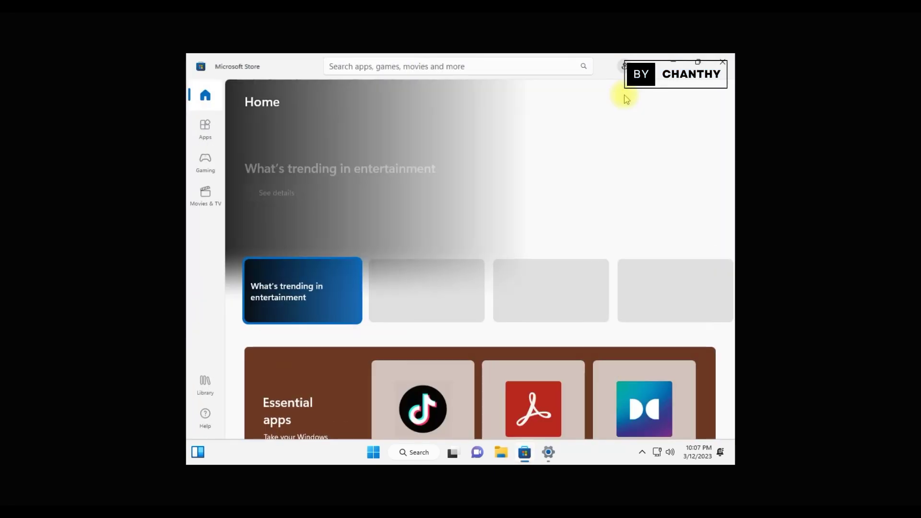
Browse the Store's Apps, Gaming and Movies & TV sections, scroll the Library, then close the Store.
{"action": "left_click", "coordinate": [190, 131]}
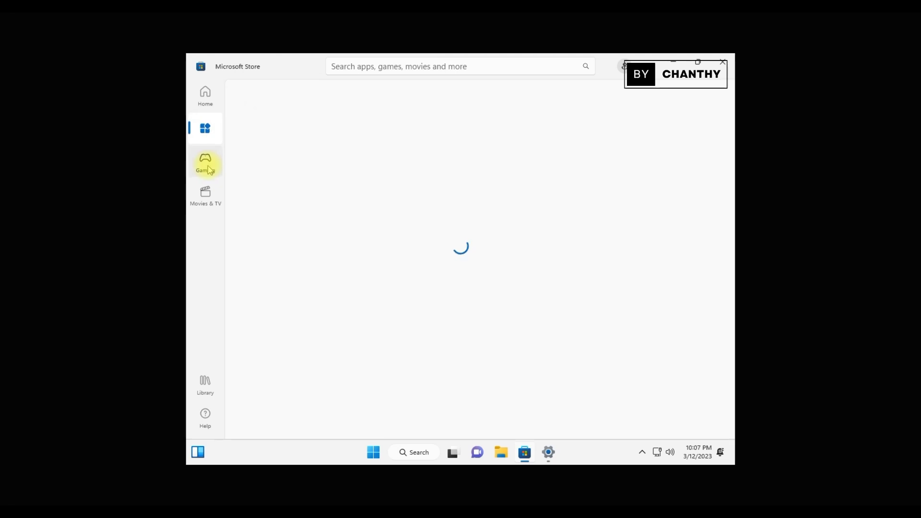
{"action": "left_click", "coordinate": [206, 166]}
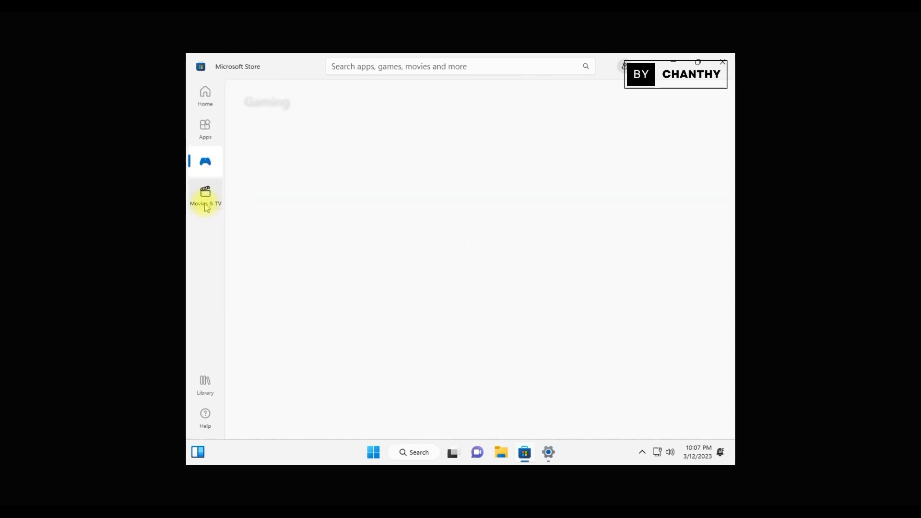
{"action": "left_click", "coordinate": [206, 201]}
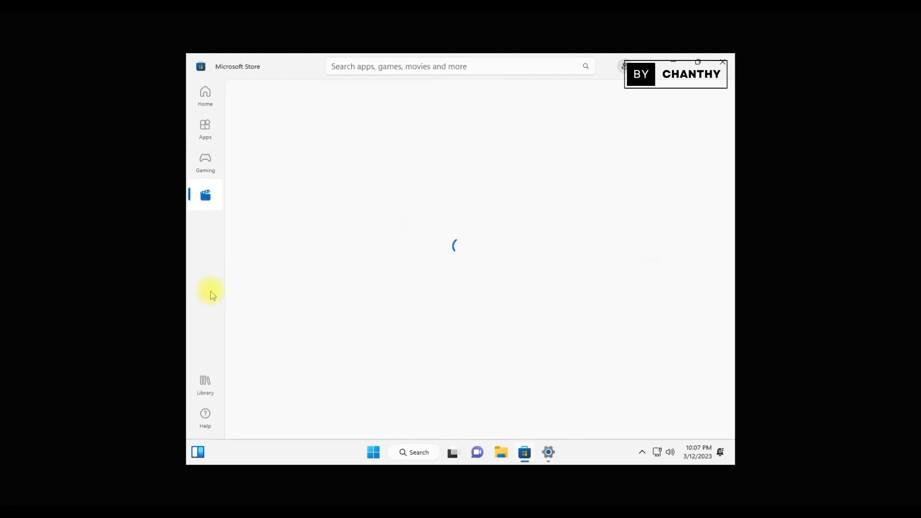
{"action": "left_click", "coordinate": [206, 394]}
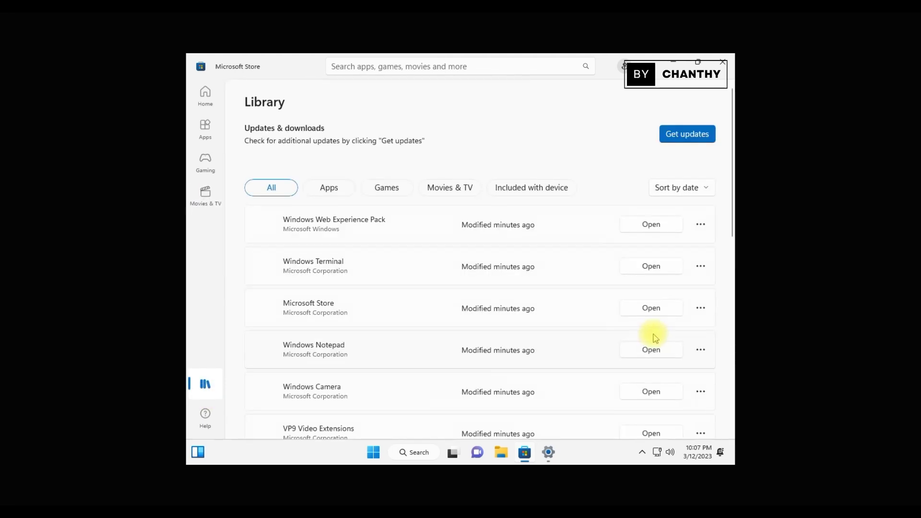
{"action": "scroll", "coordinate": [655, 338], "scroll_direction": "down", "scroll_amount": 10}
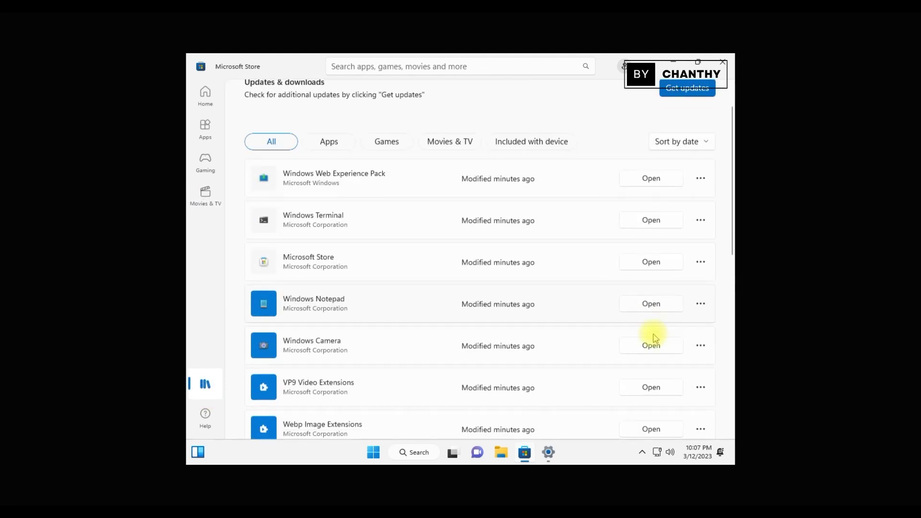
{"action": "scroll", "coordinate": [656, 338], "scroll_direction": "up", "scroll_amount": 10}
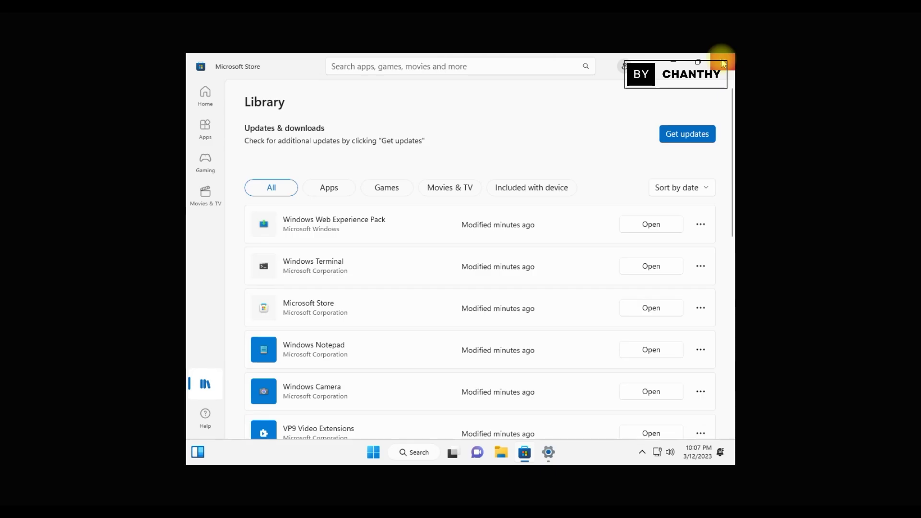
{"action": "left_click", "coordinate": [723, 64]}
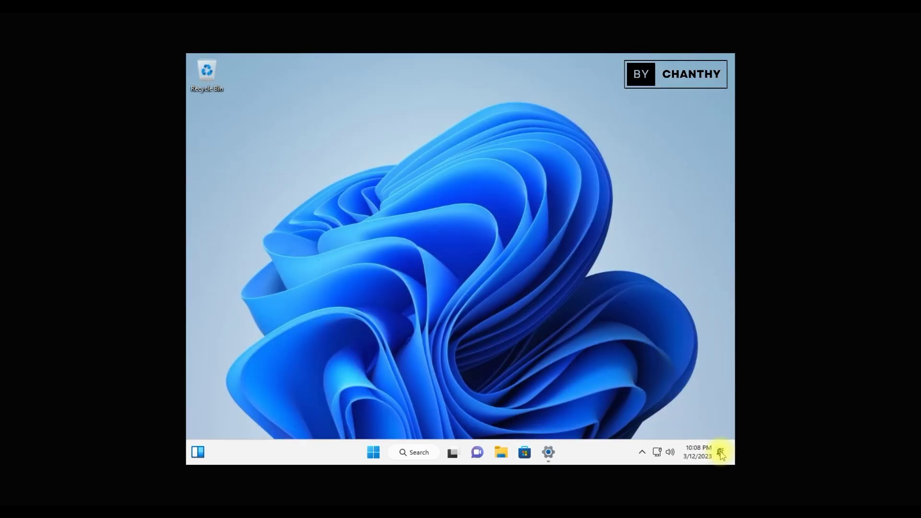
Peek at the notifications, quick settings and hidden tray icons, then open Search and scroll its highlights.
{"action": "left_click", "coordinate": [721, 453]}
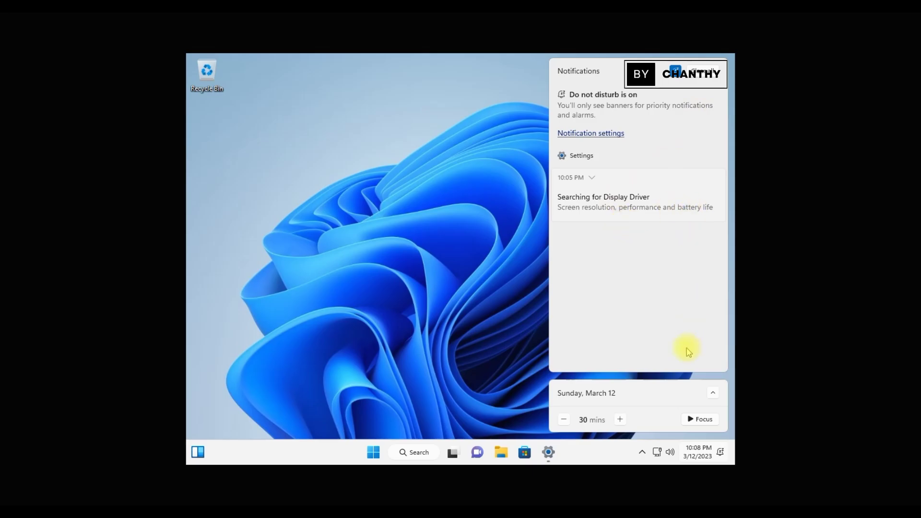
{"action": "left_click", "coordinate": [720, 456]}
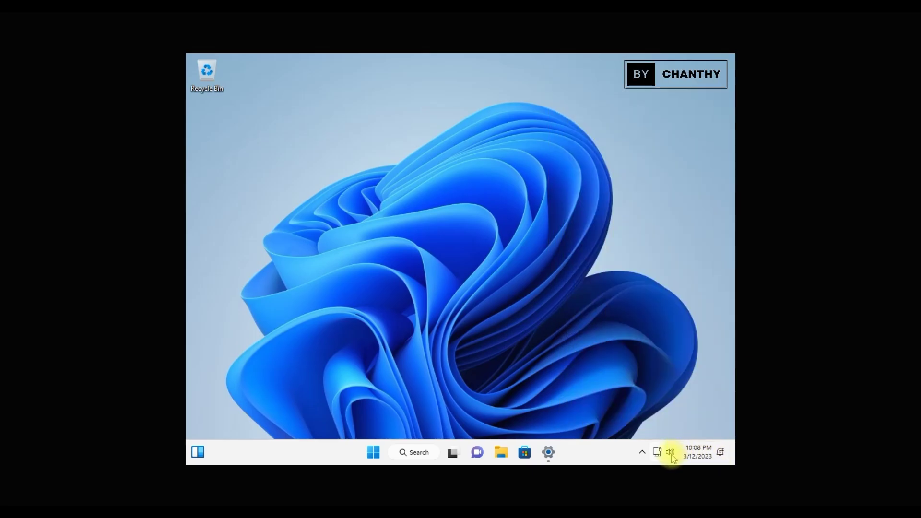
{"action": "left_click", "coordinate": [670, 453]}
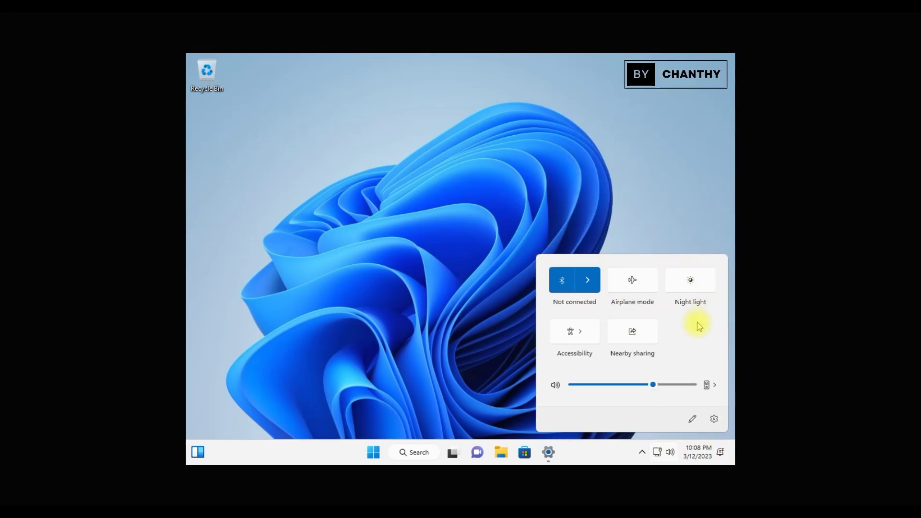
{"action": "left_click", "coordinate": [642, 453]}
{"action": "left_click", "coordinate": [572, 377]}
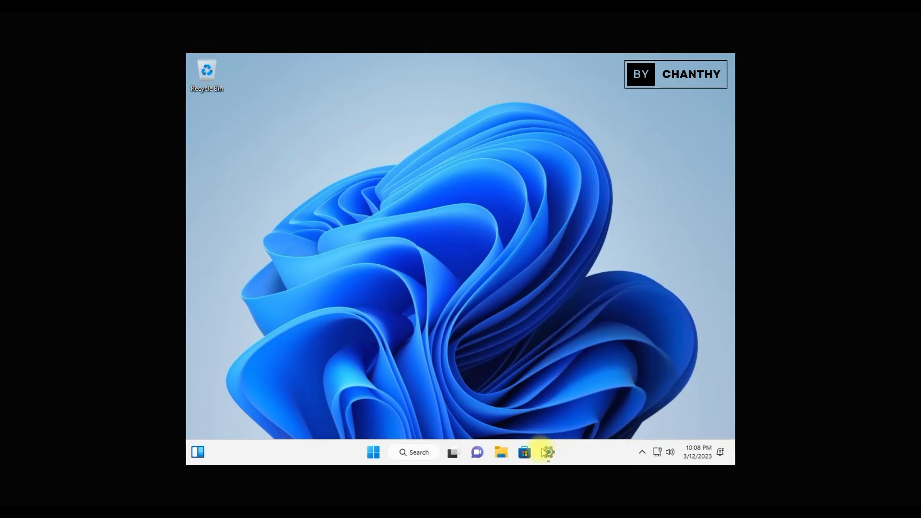
{"action": "left_click", "coordinate": [426, 457]}
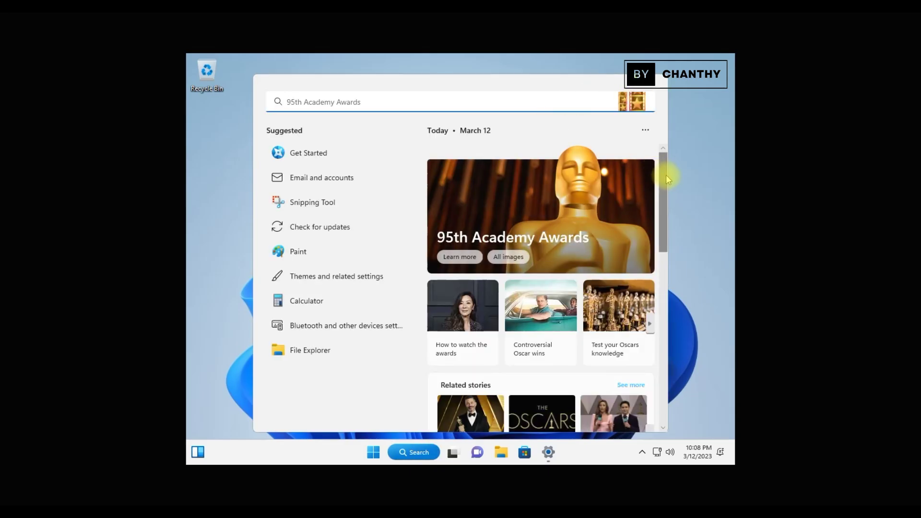
{"action": "left_click_drag", "start_coordinate": [663, 198], "coordinate": [551, 346]}
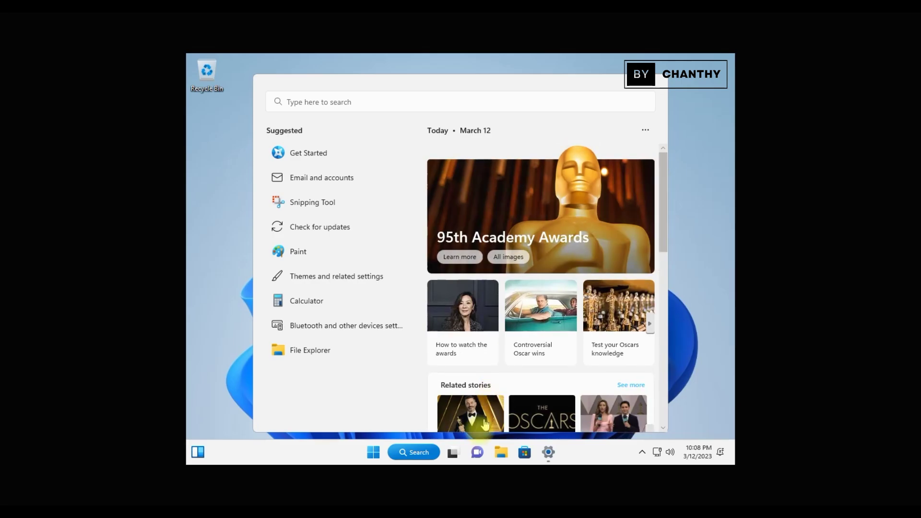
Launch Notepad from Start, maximize it, browse its View and Edit menus, then close it.
{"action": "left_click", "coordinate": [370, 452]}
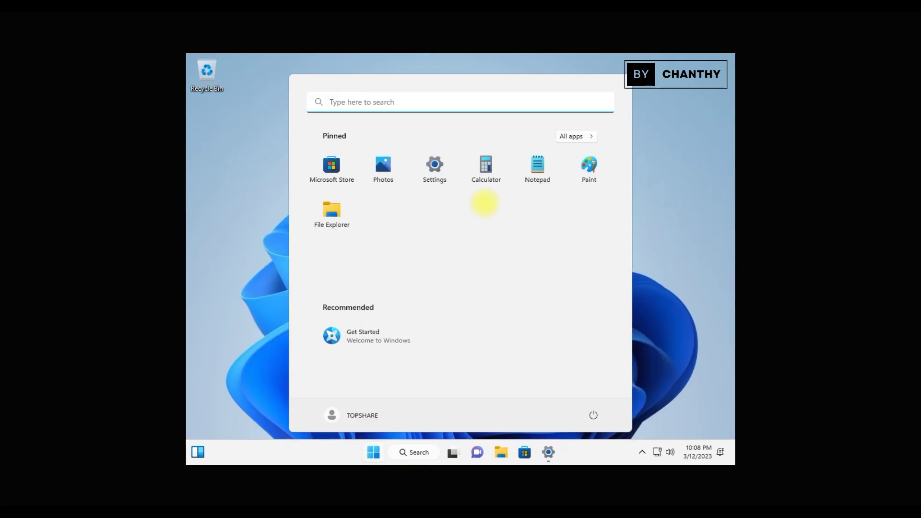
{"action": "left_click", "coordinate": [582, 137]}
{"action": "left_click", "coordinate": [585, 138]}
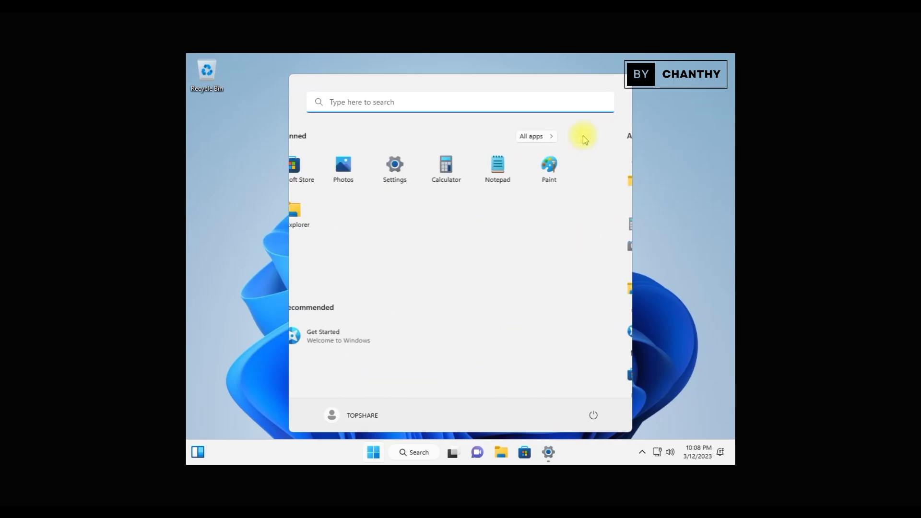
{"action": "left_click", "coordinate": [530, 165]}
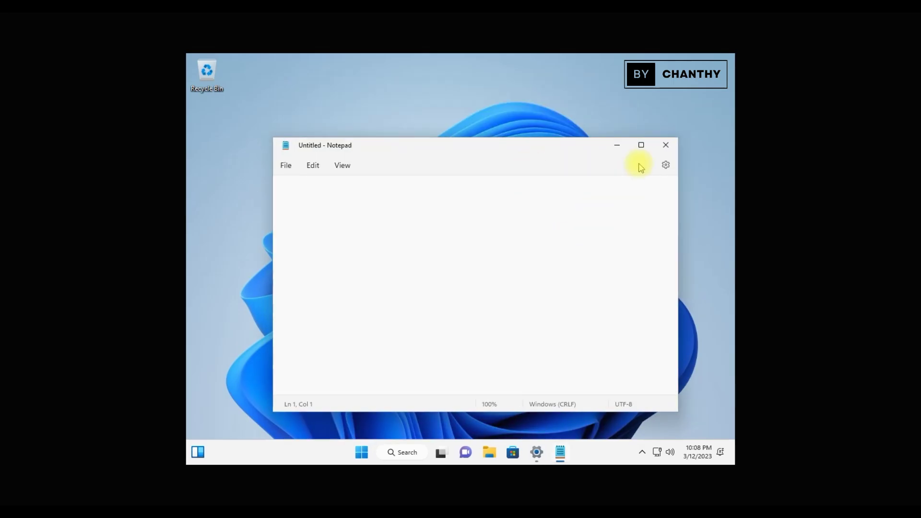
{"action": "left_click", "coordinate": [641, 144]}
{"action": "left_click", "coordinate": [251, 84]}
{"action": "left_click", "coordinate": [224, 83]}
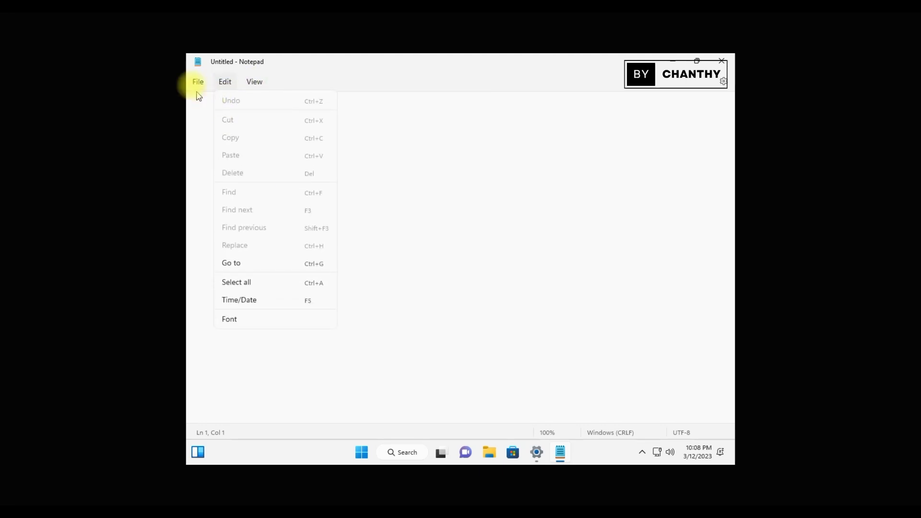
{"action": "left_click", "coordinate": [722, 61]}
{"action": "left_click", "coordinate": [721, 61]}
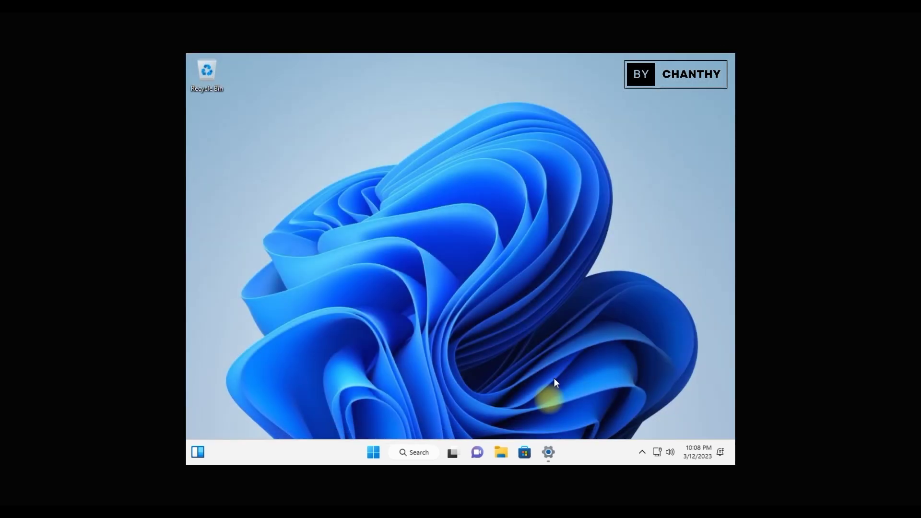
Launch Paint, maximize it, view About Paint (version 11.2201.22.0), then close Paint.
{"action": "left_click", "coordinate": [373, 452]}
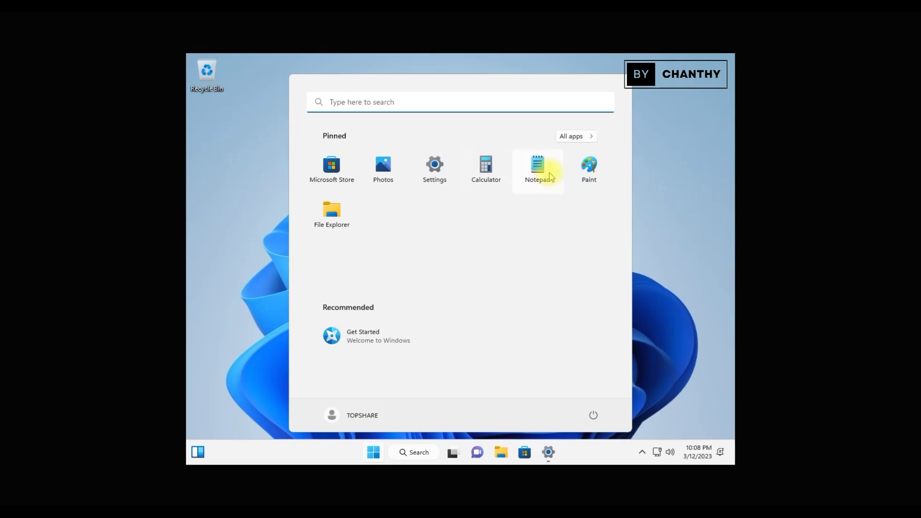
{"action": "left_click", "coordinate": [590, 168]}
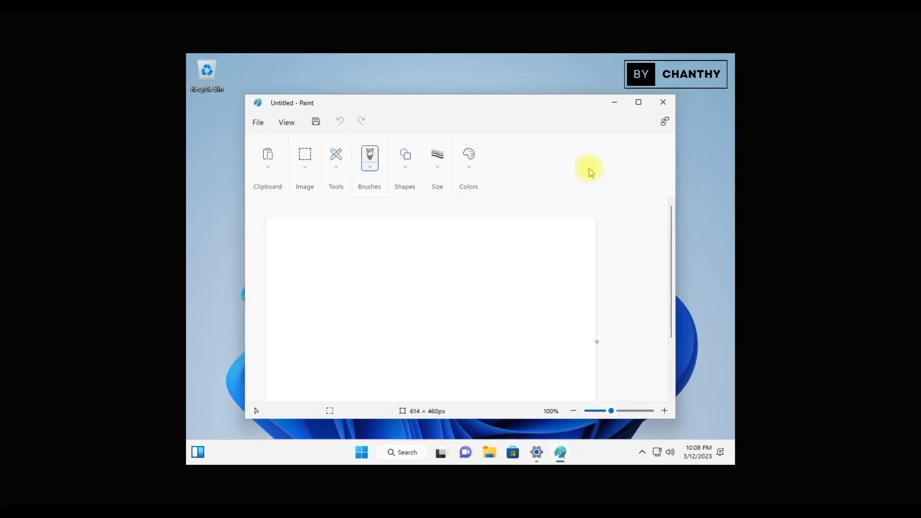
{"action": "left_click", "coordinate": [638, 103]}
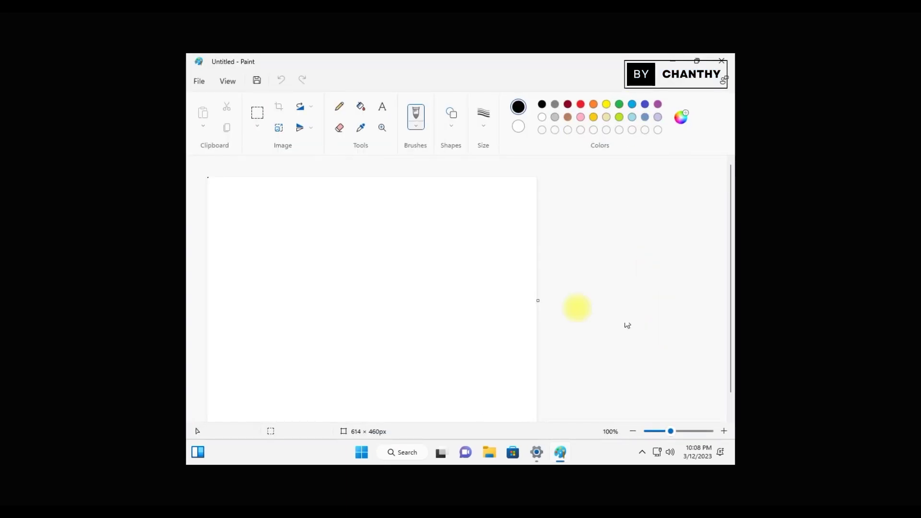
{"action": "left_click", "coordinate": [199, 82]}
{"action": "left_click", "coordinate": [228, 82]}
{"action": "left_click", "coordinate": [199, 82]}
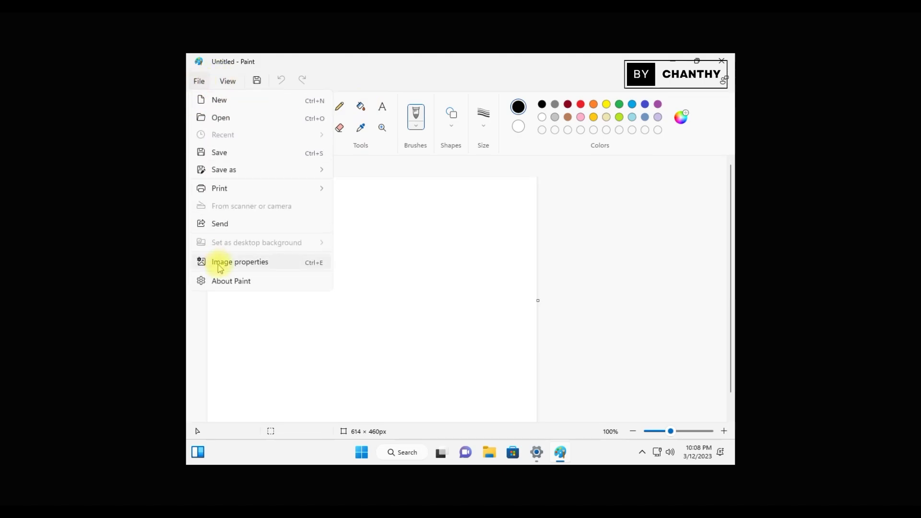
{"action": "left_click", "coordinate": [240, 280]}
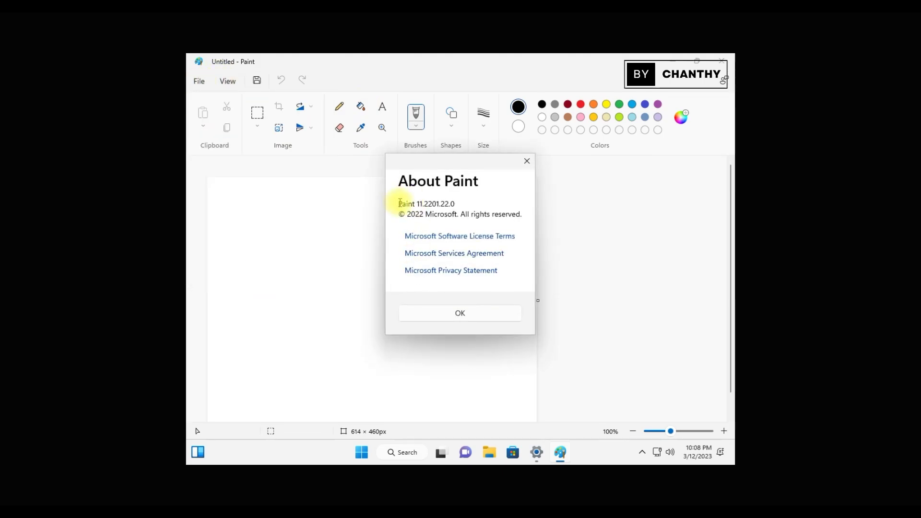
{"action": "left_click", "coordinate": [527, 161]}
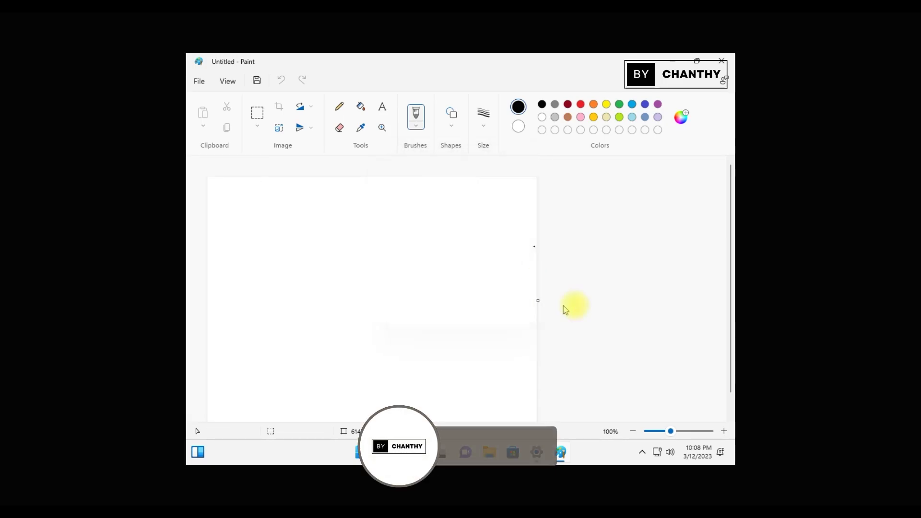
{"action": "left_click", "coordinate": [716, 57]}
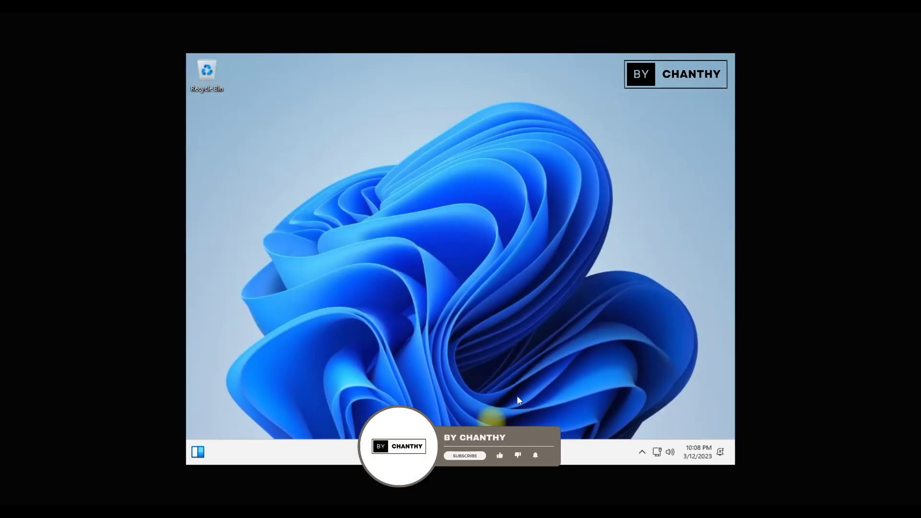
Glance at the widgets panel, close it, then shut down the VM from Start's power menu.
{"action": "left_click", "coordinate": [200, 455]}
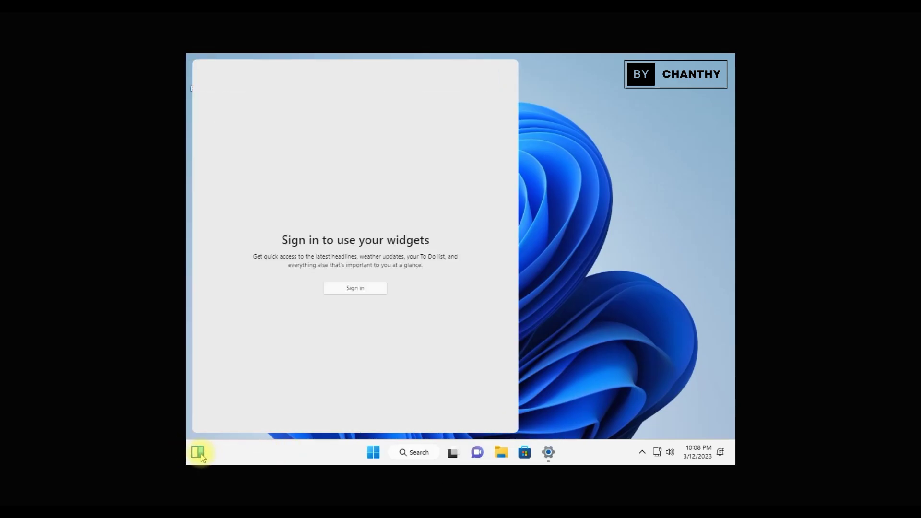
{"action": "left_click", "coordinate": [577, 264]}
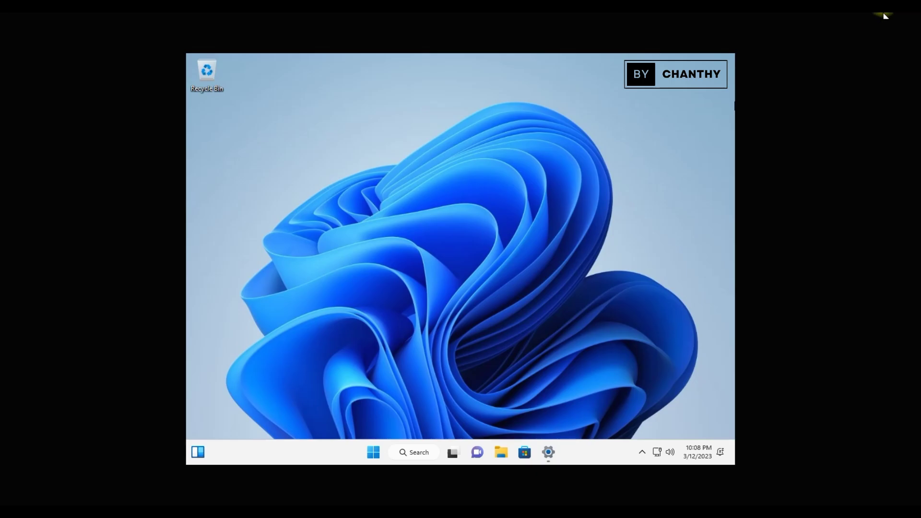
{"action": "left_click", "coordinate": [373, 452]}
{"action": "left_click", "coordinate": [592, 416]}
{"action": "left_click", "coordinate": [595, 376]}
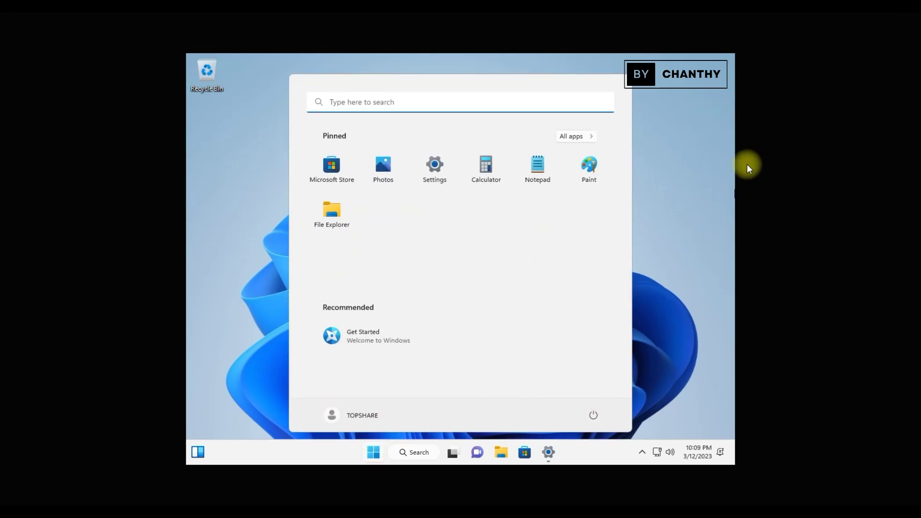